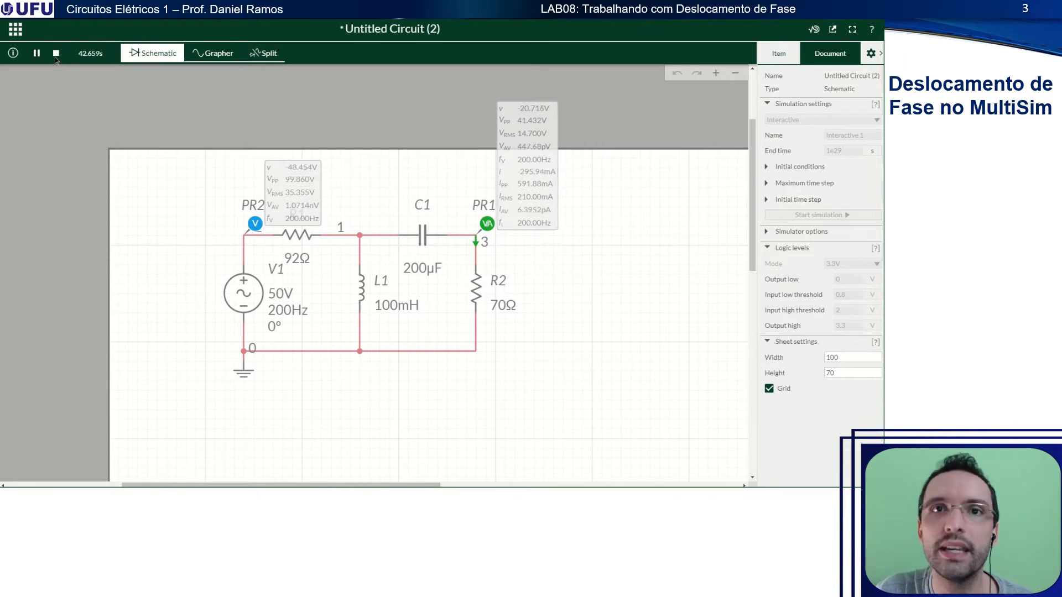
Show the schematic and graph side by side, and set the graph's trigger mode to Normal.
{"action": "left_click", "coordinate": [260, 54]}
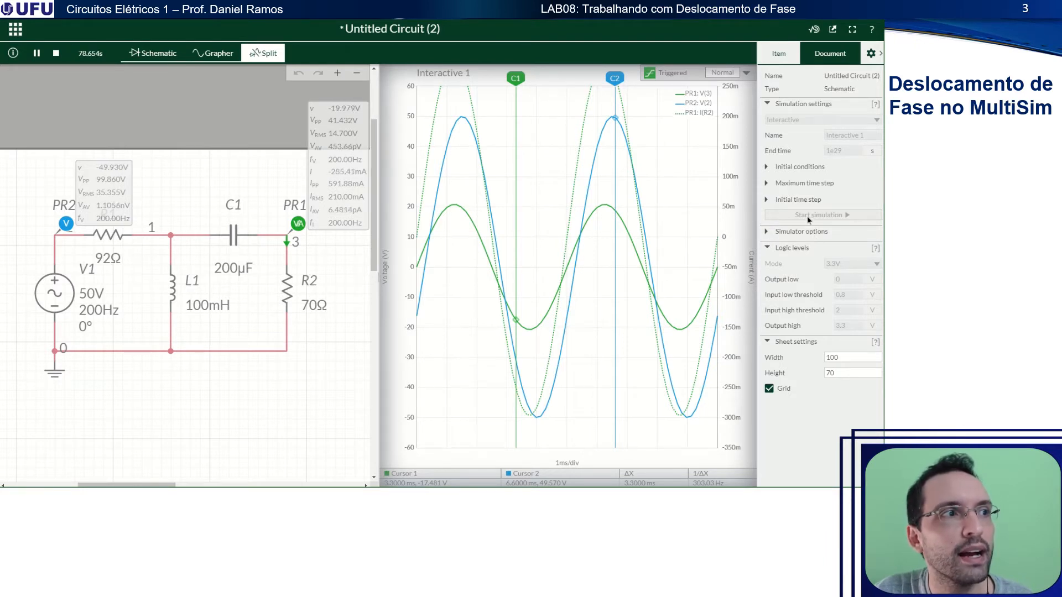
{"action": "left_click", "coordinate": [672, 135]}
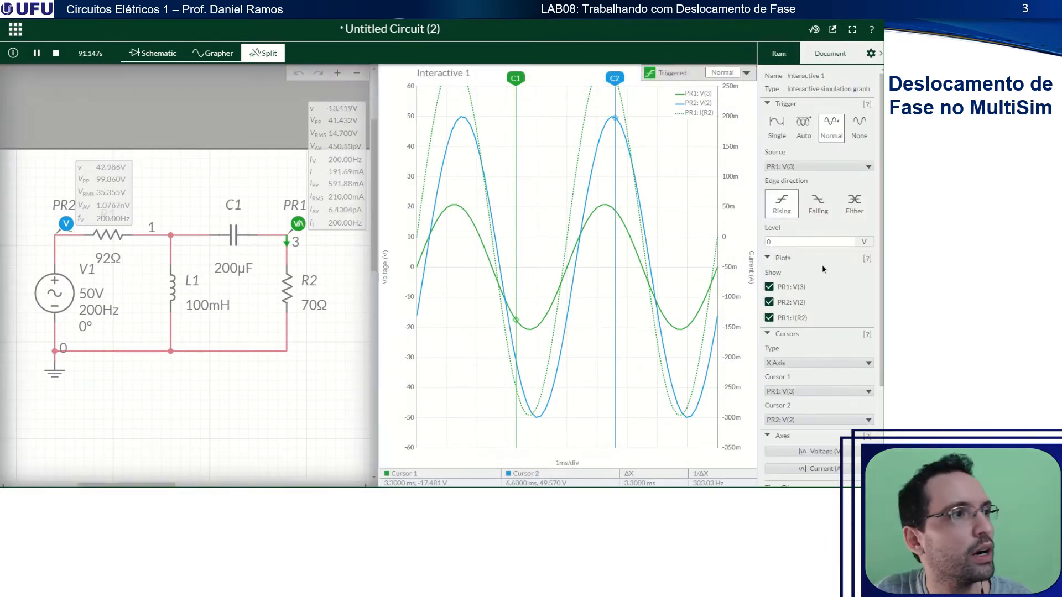
{"action": "left_click", "coordinate": [860, 131]}
{"action": "left_click", "coordinate": [831, 126]}
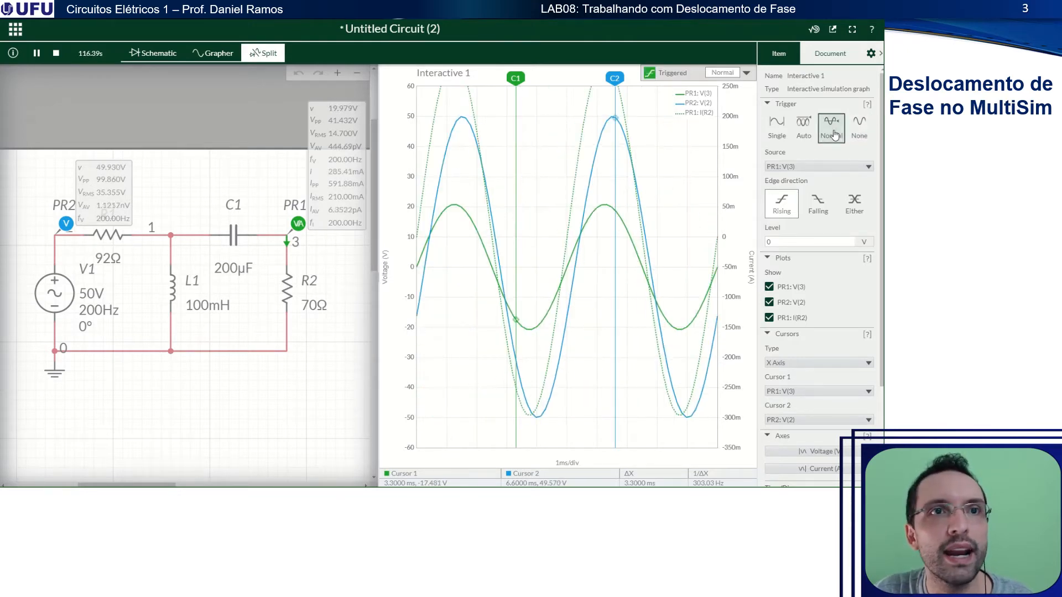
Try the Falling trigger edge, restore Rising, and set the trigger source to PR2: V(2).
{"action": "left_click", "coordinate": [825, 209]}
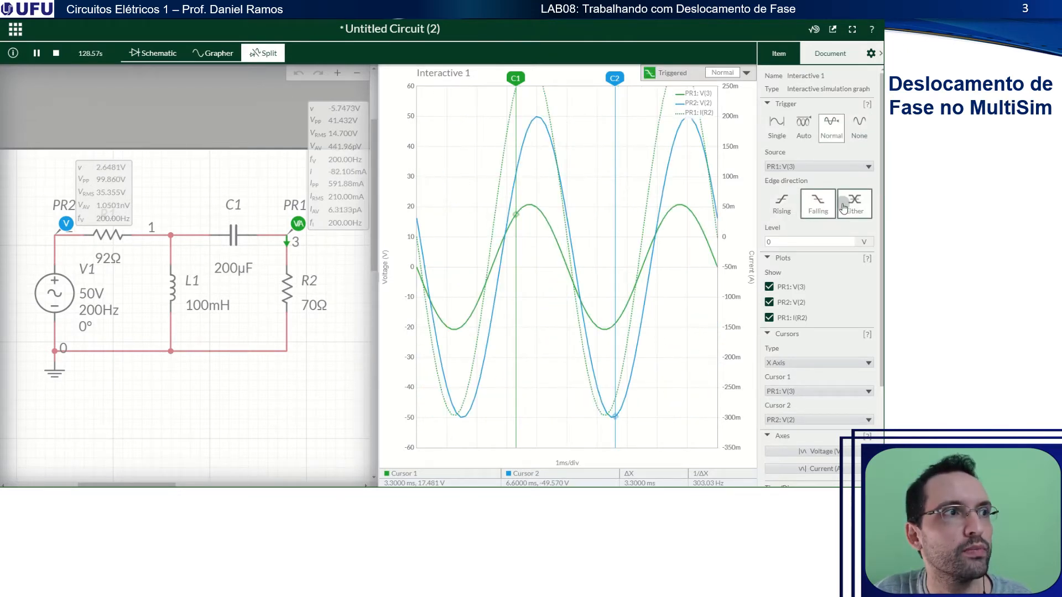
{"action": "left_click", "coordinate": [844, 207]}
{"action": "left_click", "coordinate": [787, 206]}
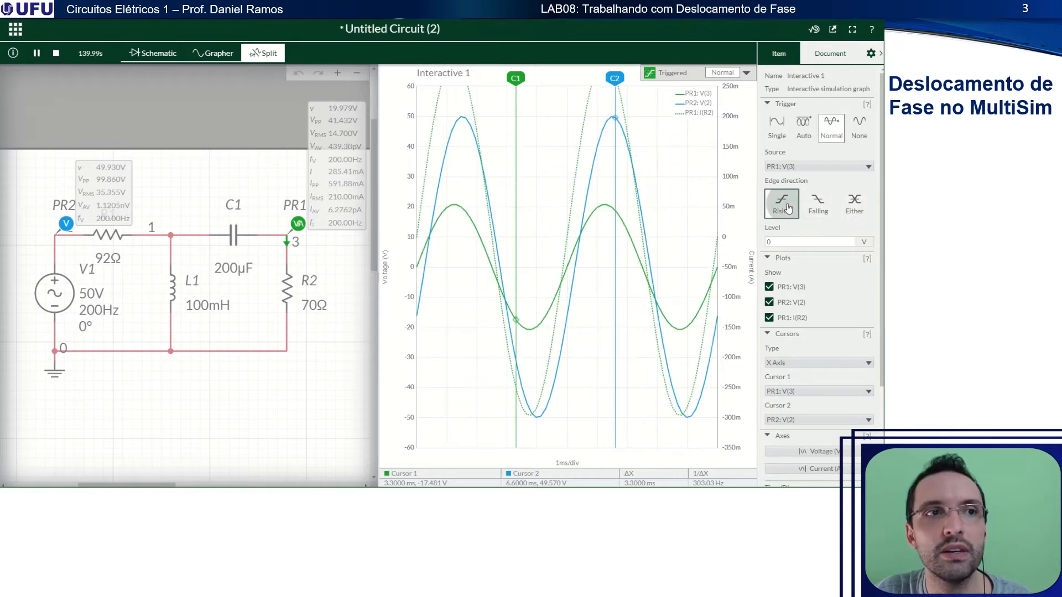
{"action": "left_click", "coordinate": [813, 166]}
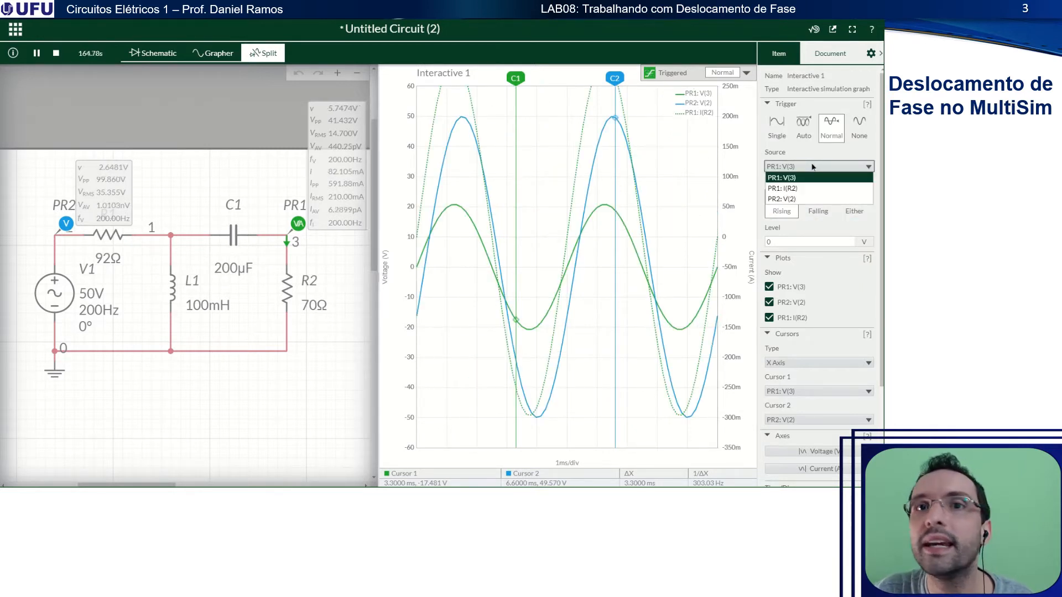
{"action": "left_click", "coordinate": [799, 199]}
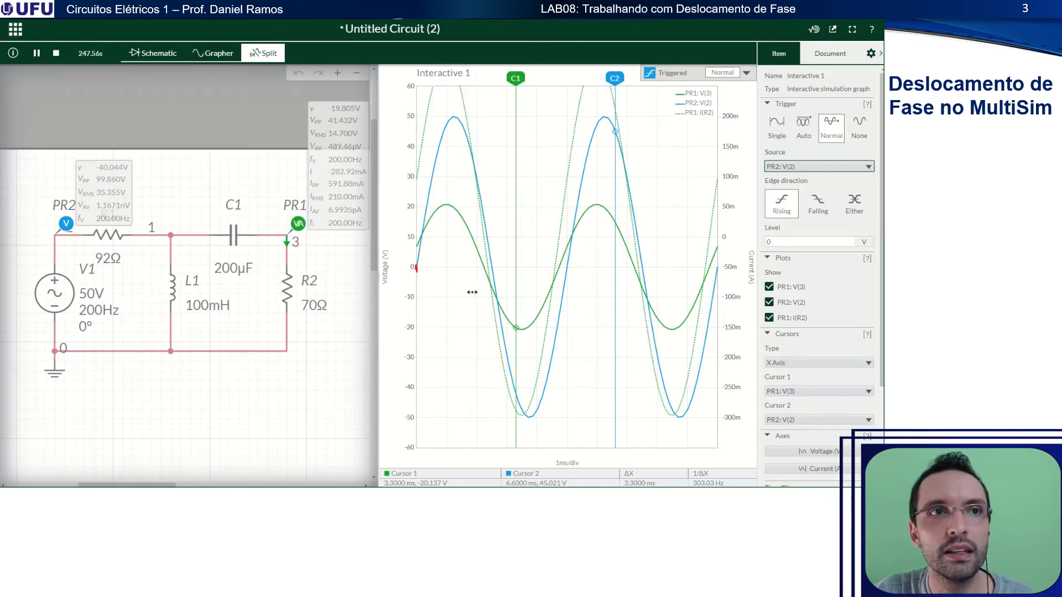
Try the Y Axis cursor type and set the graph cursors to Track.
{"action": "scroll", "coordinate": [803, 305], "scroll_direction": "down", "scroll_amount": 1}
{"action": "left_click", "coordinate": [809, 314]}
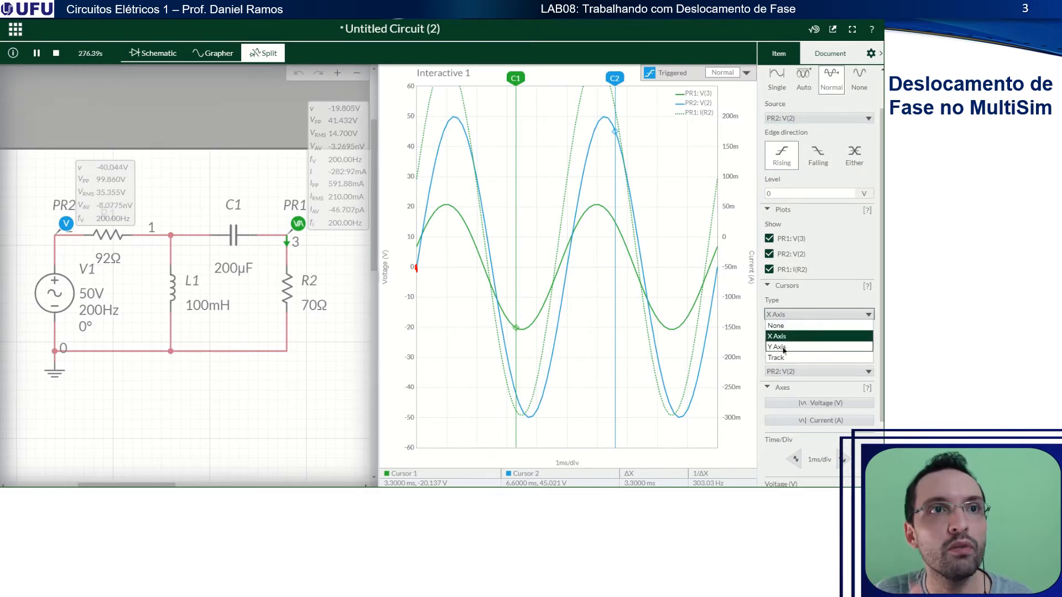
{"action": "left_click", "coordinate": [784, 347]}
{"action": "left_click", "coordinate": [796, 315]}
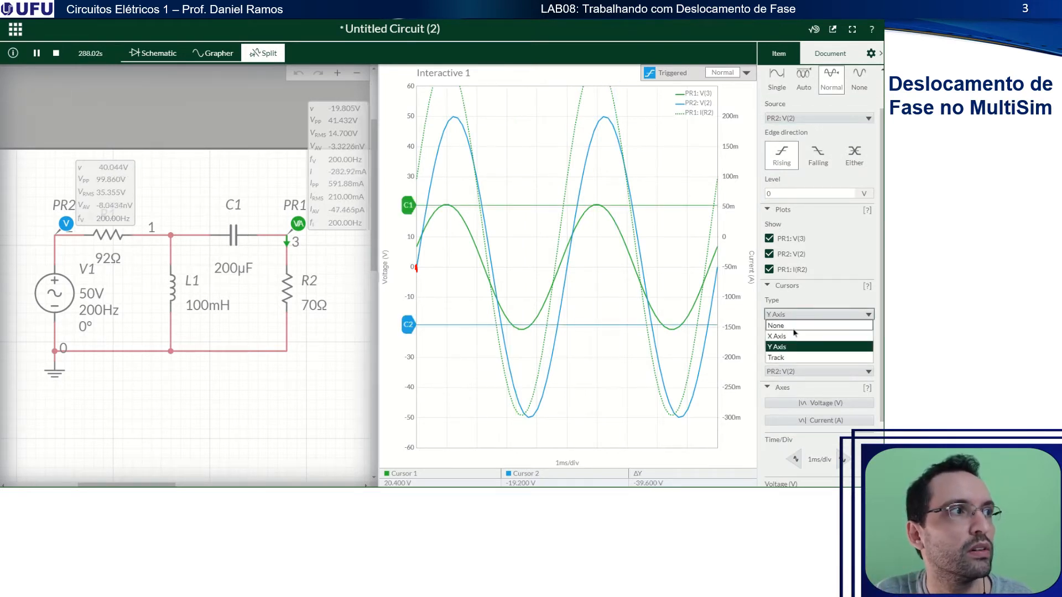
{"action": "left_click", "coordinate": [788, 357]}
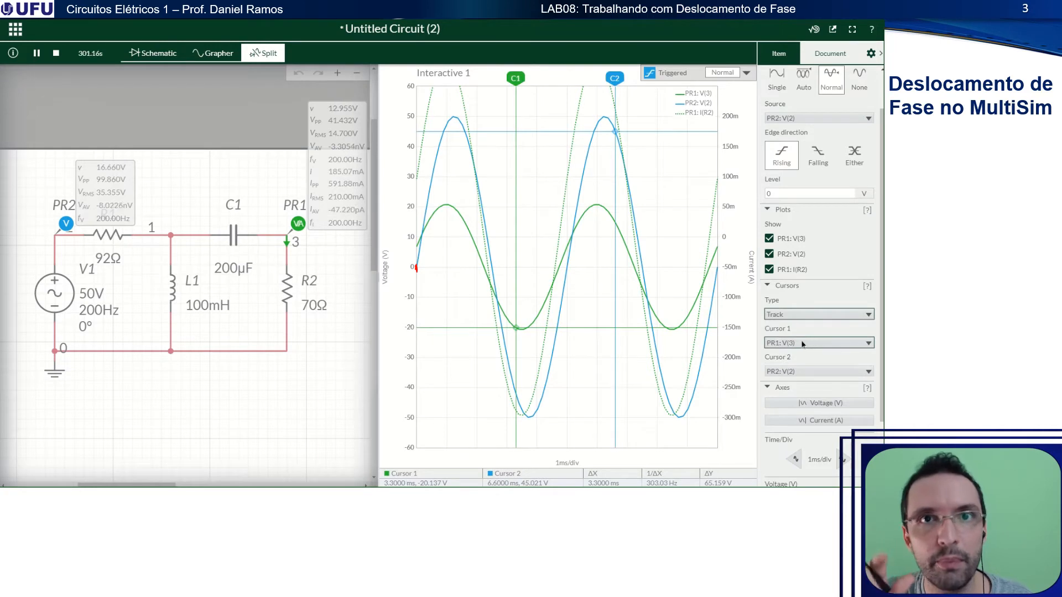
Assign cursor 1 to PR2: V(2) and cursor 2 to PR1: V(3), placing them at 0 s and about 2.24 ms.
{"action": "left_click", "coordinate": [802, 343]}
{"action": "left_click", "coordinate": [783, 362]}
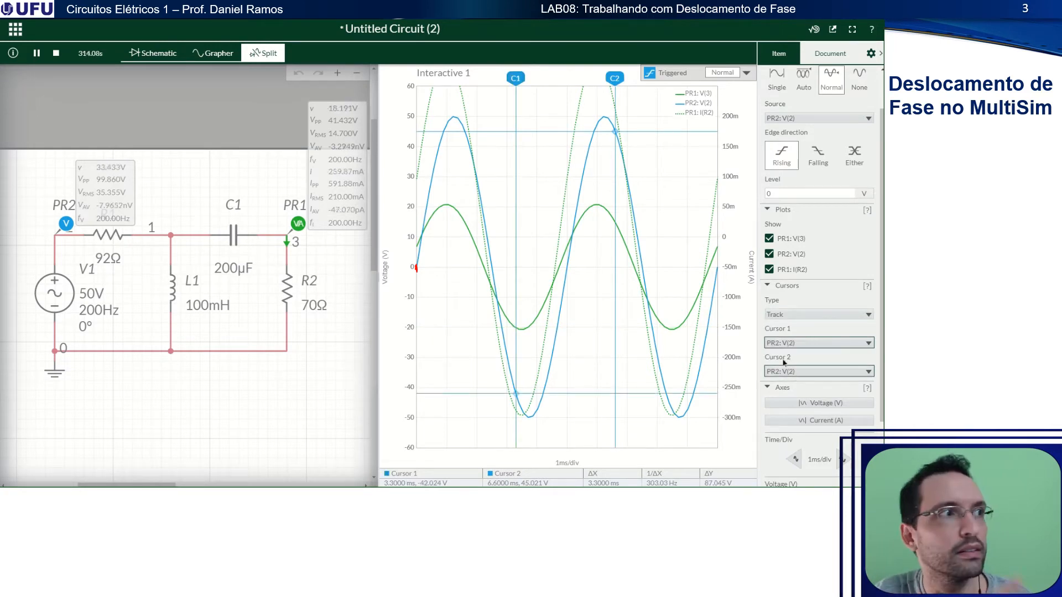
{"action": "left_click", "coordinate": [802, 371]}
{"action": "left_click", "coordinate": [797, 387]}
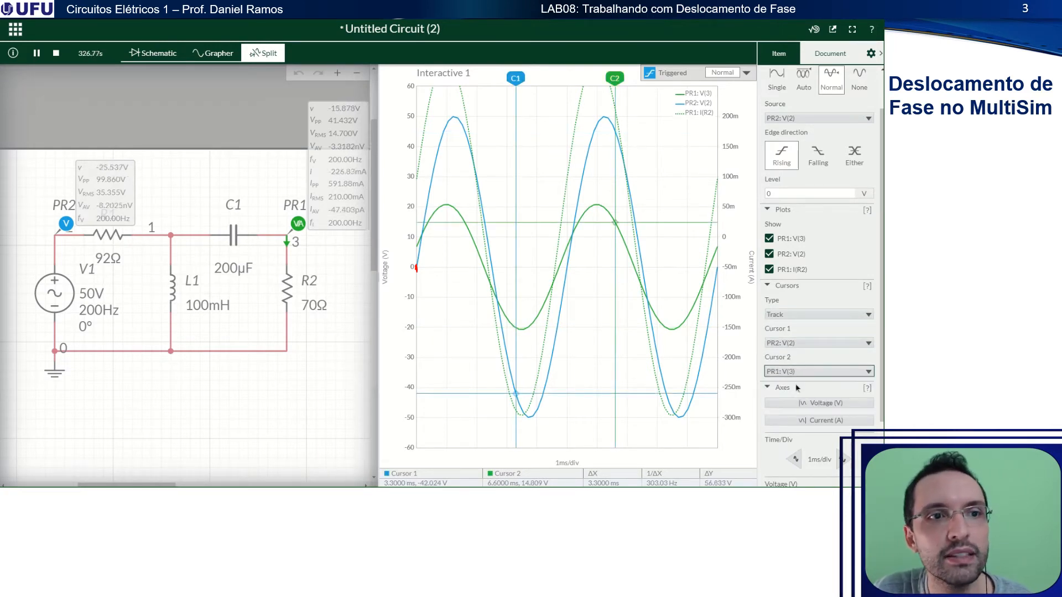
{"action": "left_click_drag", "start_coordinate": [515, 78], "coordinate": [410, 98]}
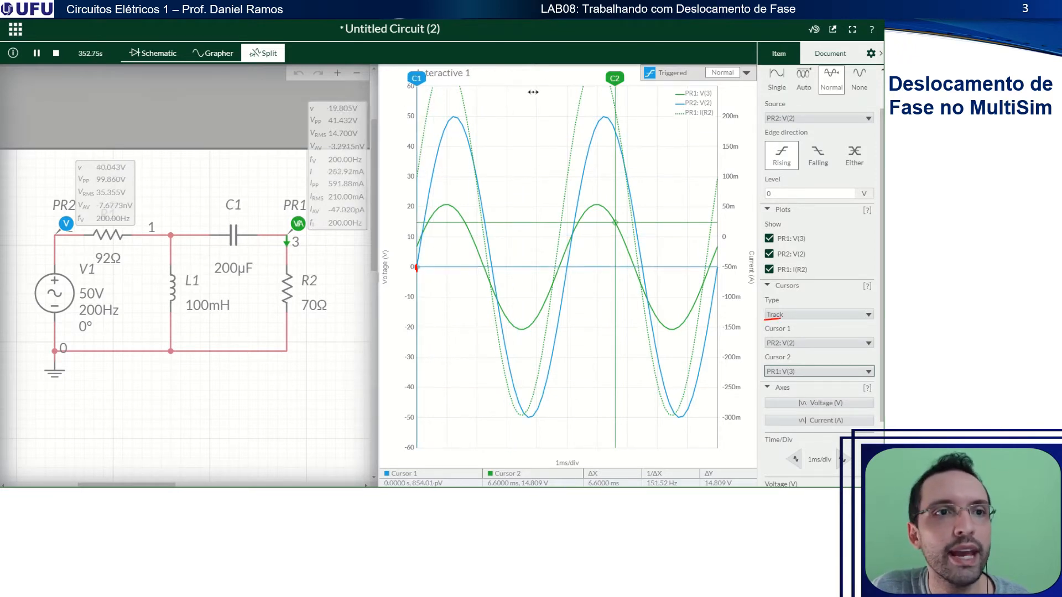
{"action": "left_click_drag", "start_coordinate": [624, 78], "coordinate": [473, 87]}
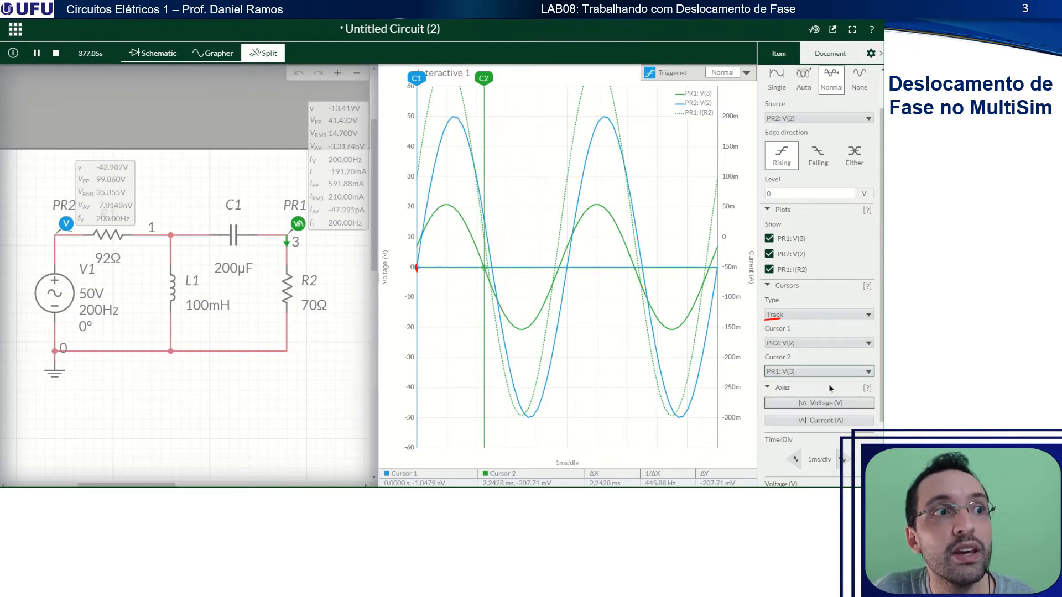
Autoscale the voltage and current axes and hide the PR1: I(R2) plot.
{"action": "left_click", "coordinate": [792, 406]}
{"action": "left_click", "coordinate": [794, 421]}
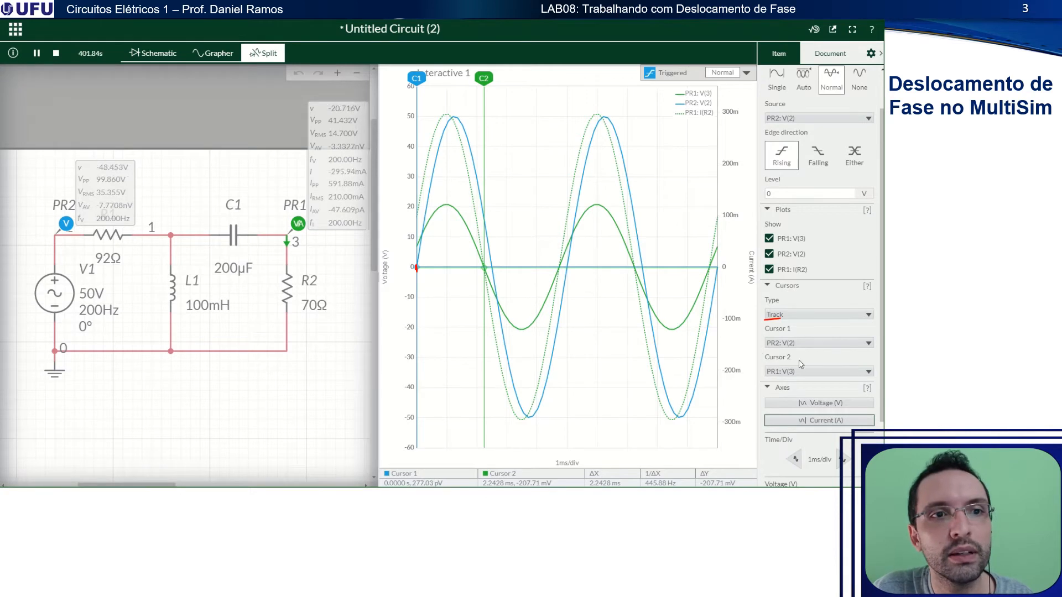
{"action": "scroll", "coordinate": [818, 373], "scroll_direction": "down", "scroll_amount": 1}
{"action": "scroll", "coordinate": [821, 366], "scroll_direction": "down", "scroll_amount": 1}
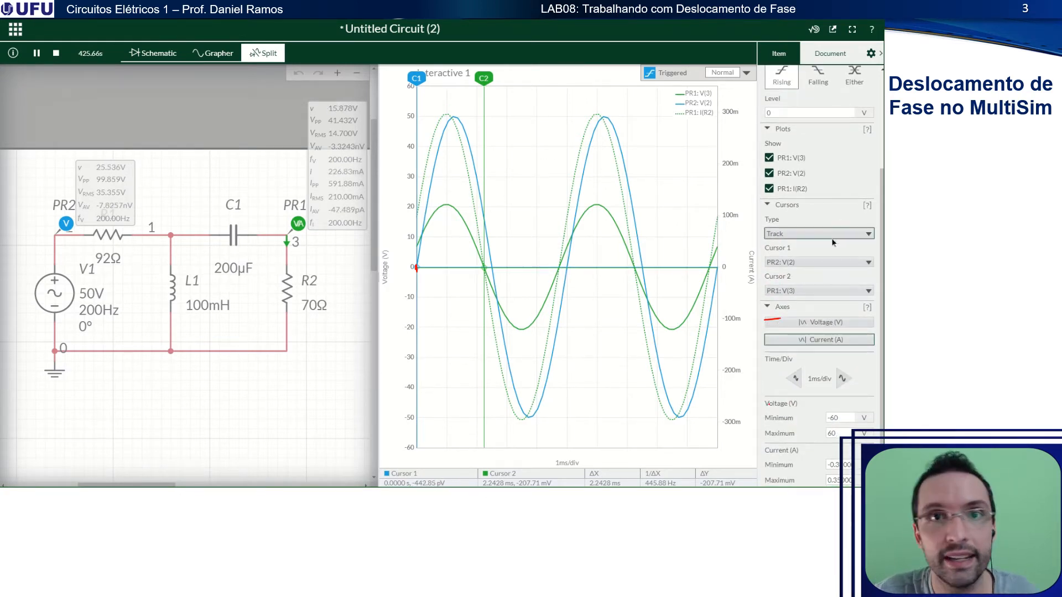
{"action": "left_click", "coordinate": [769, 189]}
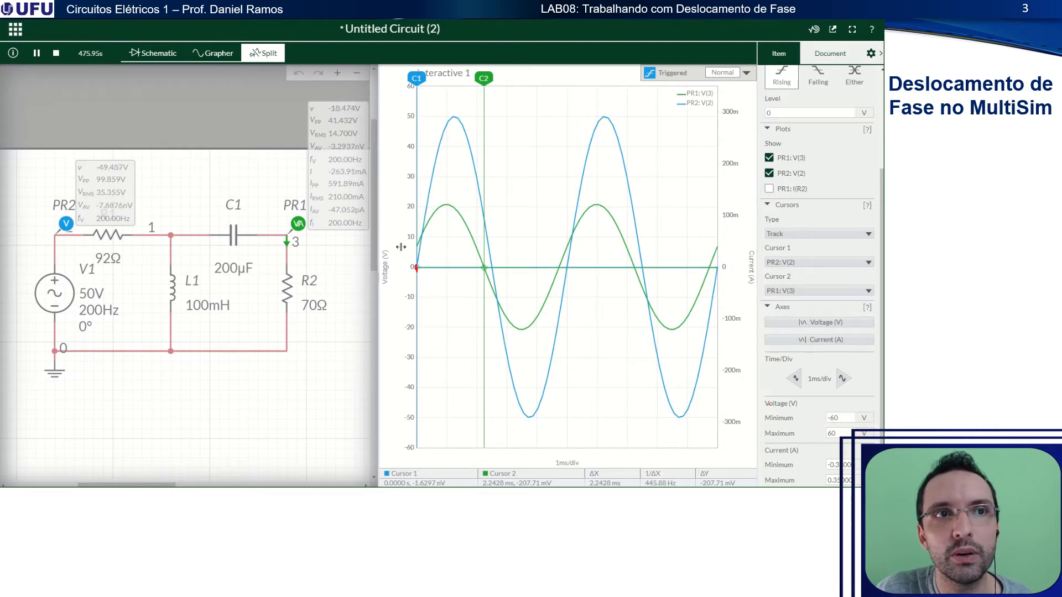
Keep the time base at 1 ms/div and move cursor 2 to the graph's origin at 0 s.
{"action": "scroll", "coordinate": [471, 274], "scroll_direction": "up", "scroll_amount": 1}
{"action": "scroll", "coordinate": [514, 268], "scroll_direction": "up", "scroll_amount": 1}
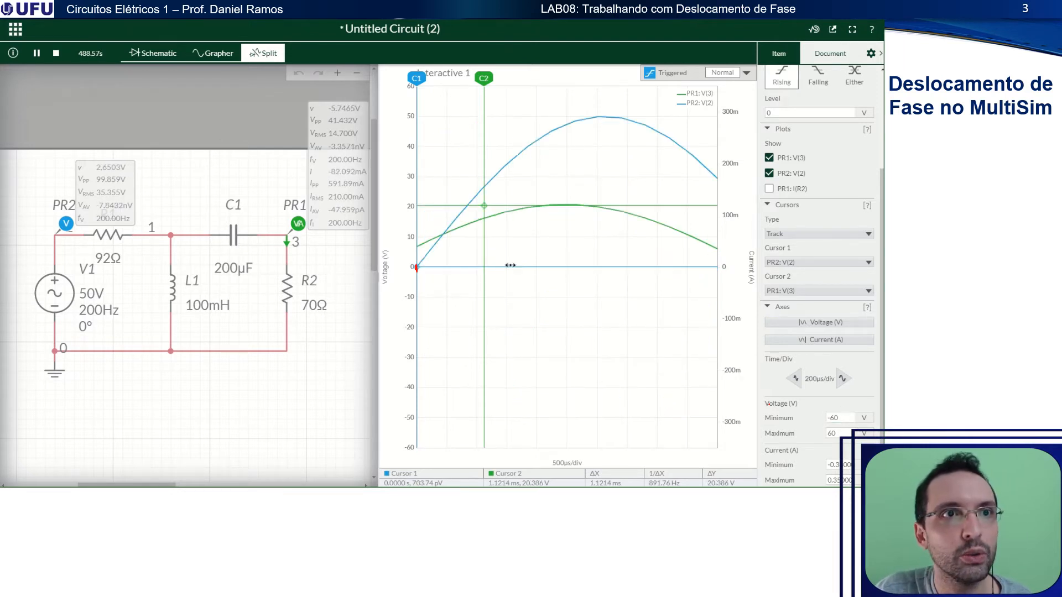
{"action": "scroll", "coordinate": [500, 272], "scroll_direction": "up", "scroll_amount": 1}
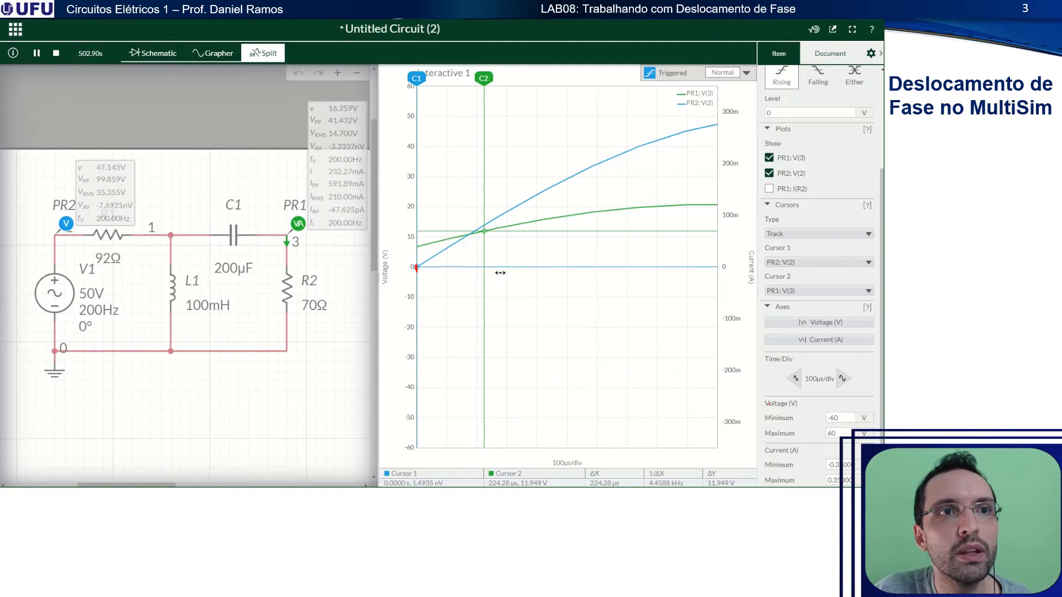
{"action": "scroll", "coordinate": [500, 272], "scroll_direction": "down", "scroll_amount": 2}
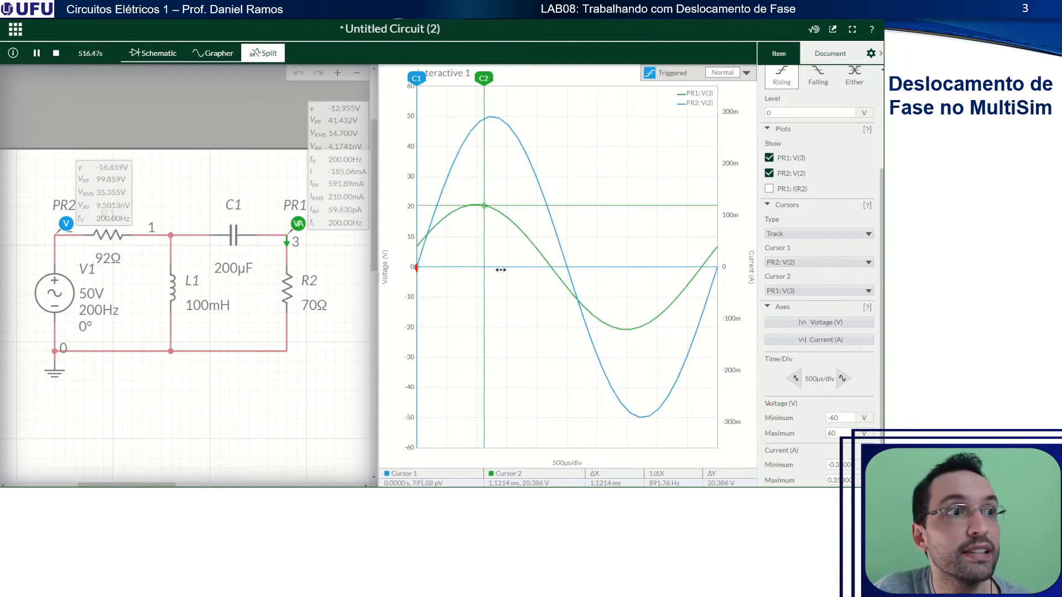
{"action": "scroll", "coordinate": [480, 235], "scroll_direction": "down", "scroll_amount": 1}
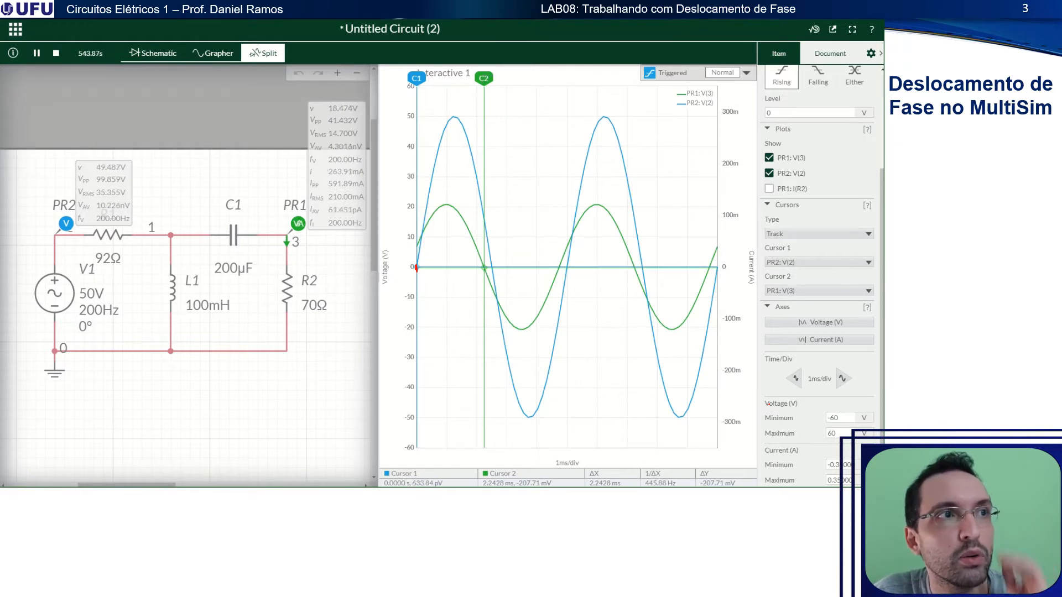
{"action": "left_click_drag", "start_coordinate": [484, 118], "coordinate": [406, 204]}
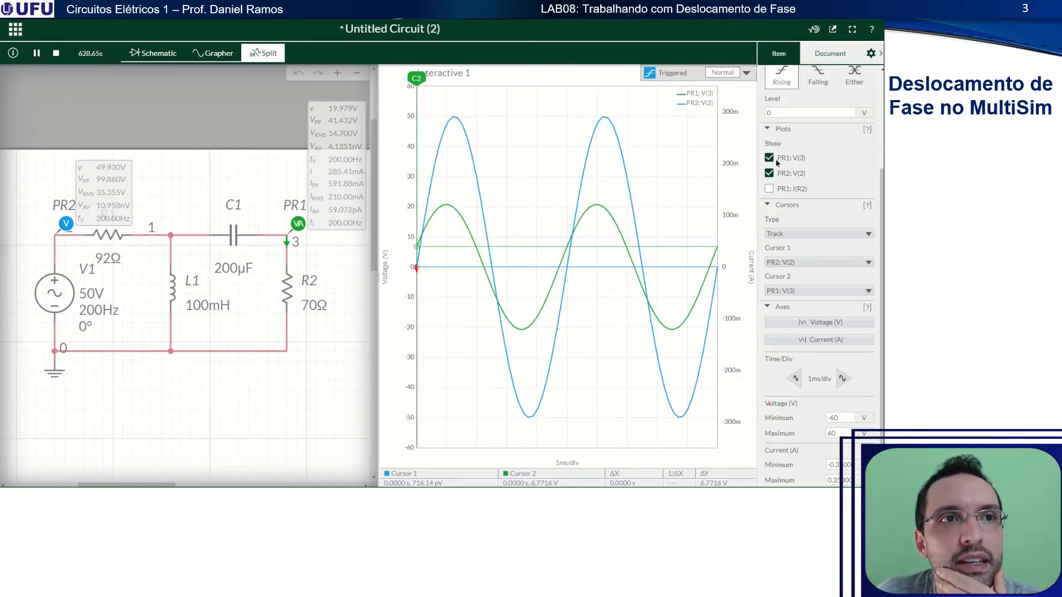
Set the graph's trigger source to PR1: V(3).
{"action": "scroll", "coordinate": [820, 169], "scroll_direction": "up", "scroll_amount": 5}
{"action": "left_click", "coordinate": [811, 166]}
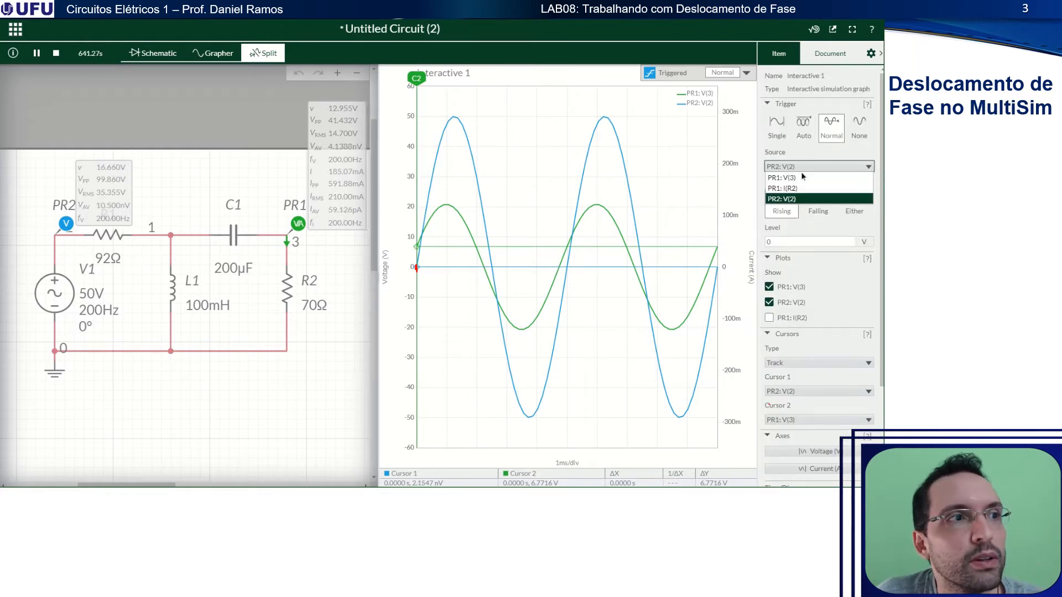
{"action": "left_click", "coordinate": [802, 177]}
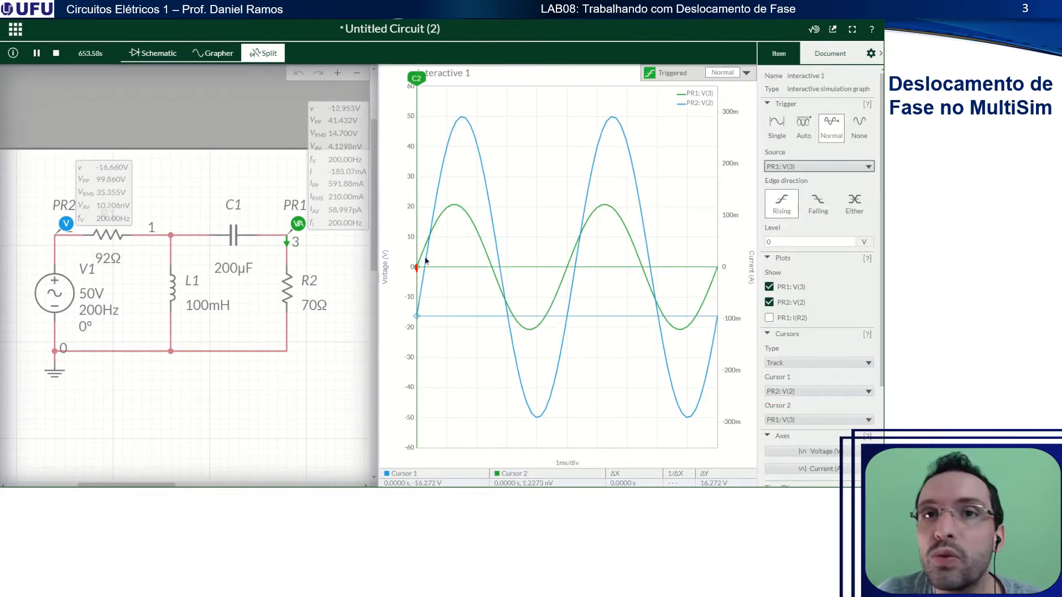
Reduce the time base to 50 µs/div and place cursor 1 on the rising zero crossing of PR2: V(2), at about 264 µs.
{"action": "mouse_move", "coordinate": [417, 78]}
{"action": "left_mouse_down"}
{"action": "mouse_move", "coordinate": [429, 78]}
{"action": "mouse_move", "coordinate": [427, 96]}
{"action": "left_mouse_up"}
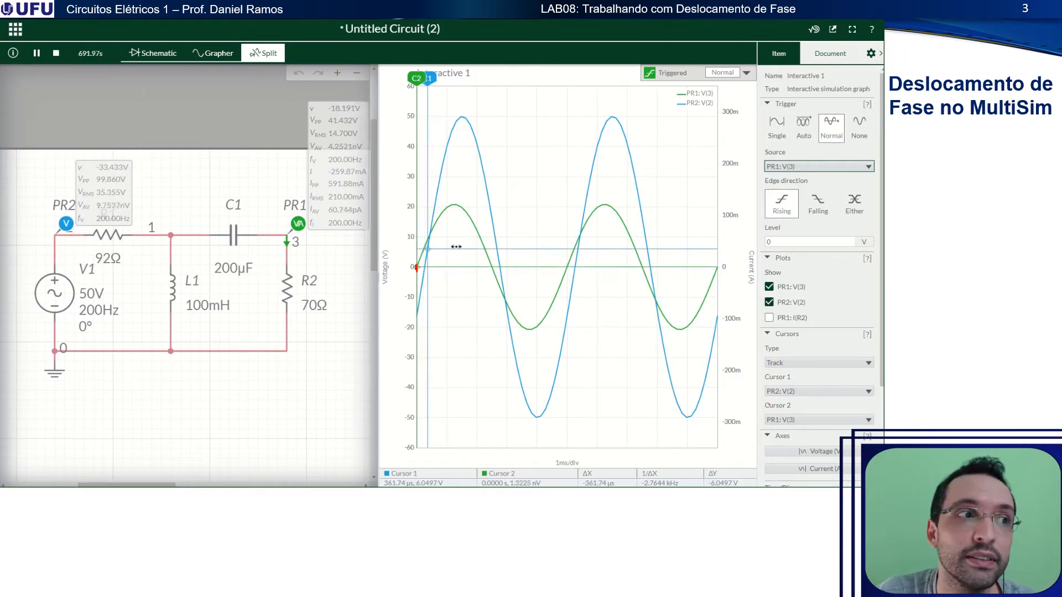
{"action": "scroll", "coordinate": [438, 271], "scroll_direction": "up", "scroll_amount": 3}
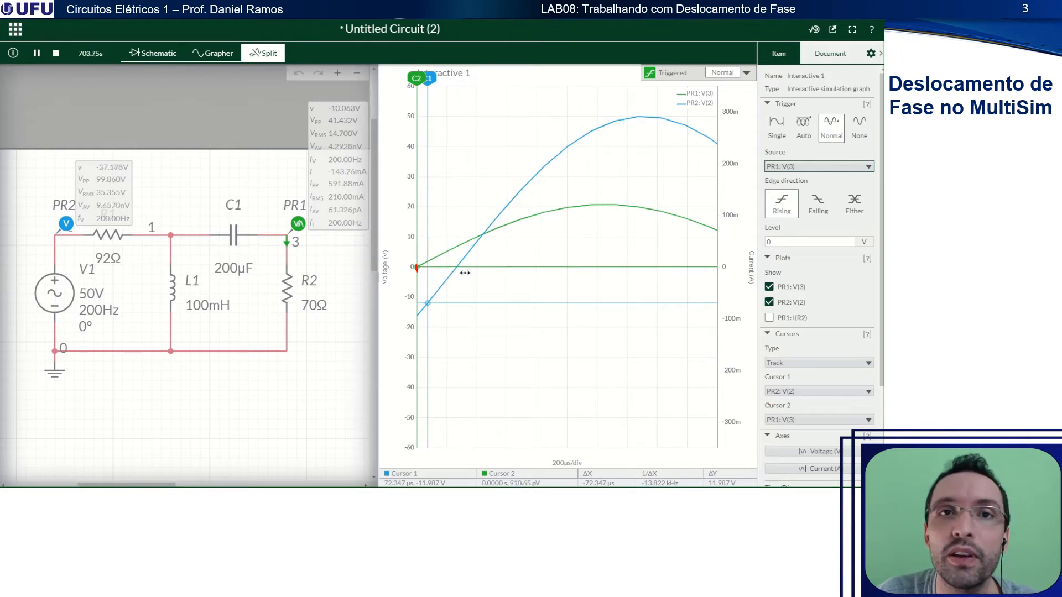
{"action": "scroll", "coordinate": [465, 273], "scroll_direction": "up", "scroll_amount": 1}
{"action": "left_click_drag", "start_coordinate": [440, 83], "coordinate": [496, 91]}
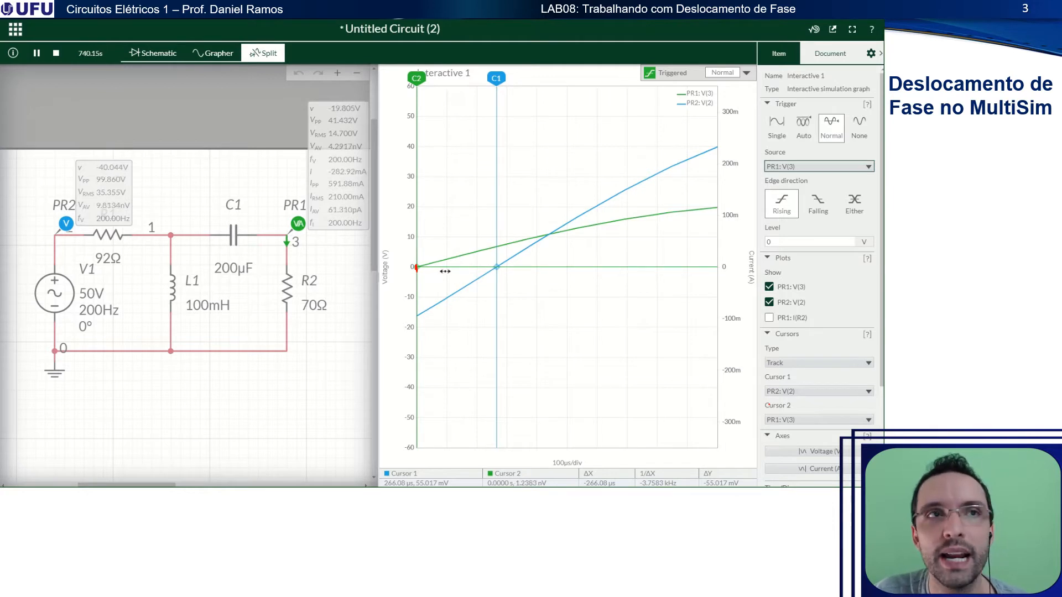
{"action": "scroll", "coordinate": [462, 279], "scroll_direction": "up", "scroll_amount": 2}
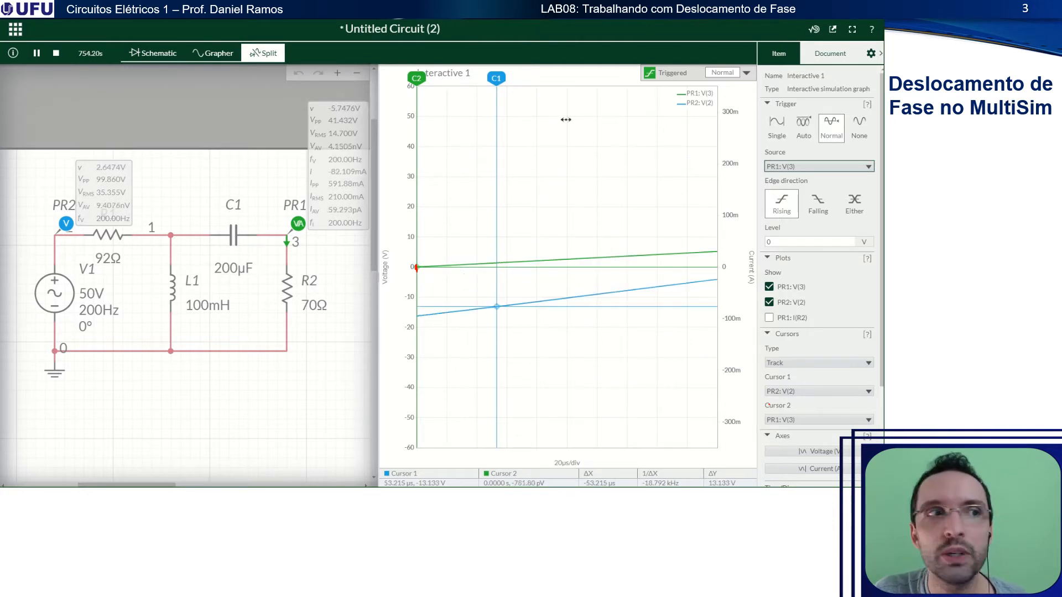
{"action": "scroll", "coordinate": [578, 189], "scroll_direction": "down", "scroll_amount": 1}
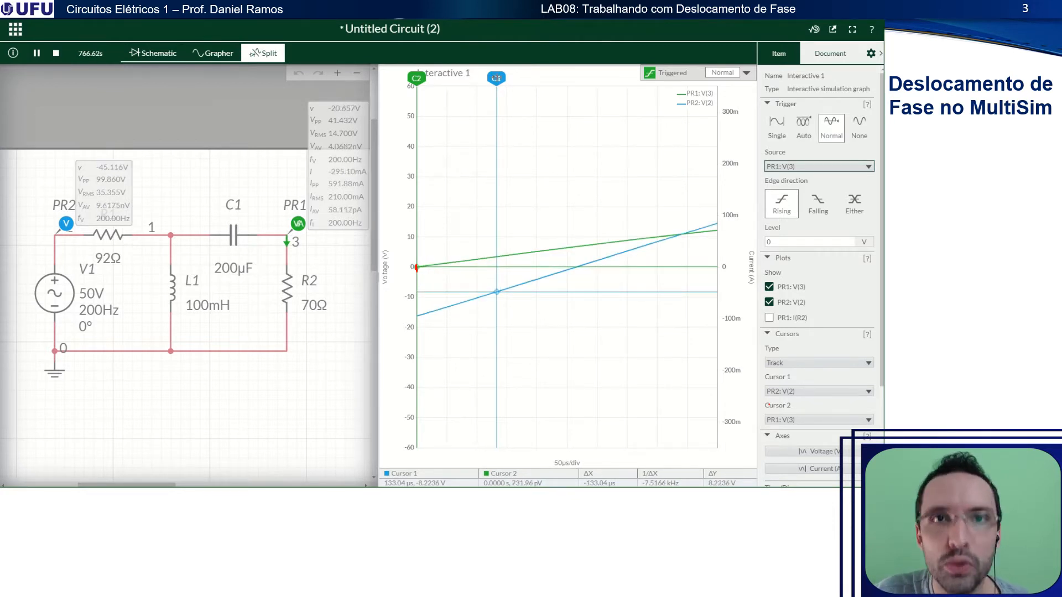
{"action": "left_click_drag", "start_coordinate": [497, 81], "coordinate": [576, 92]}
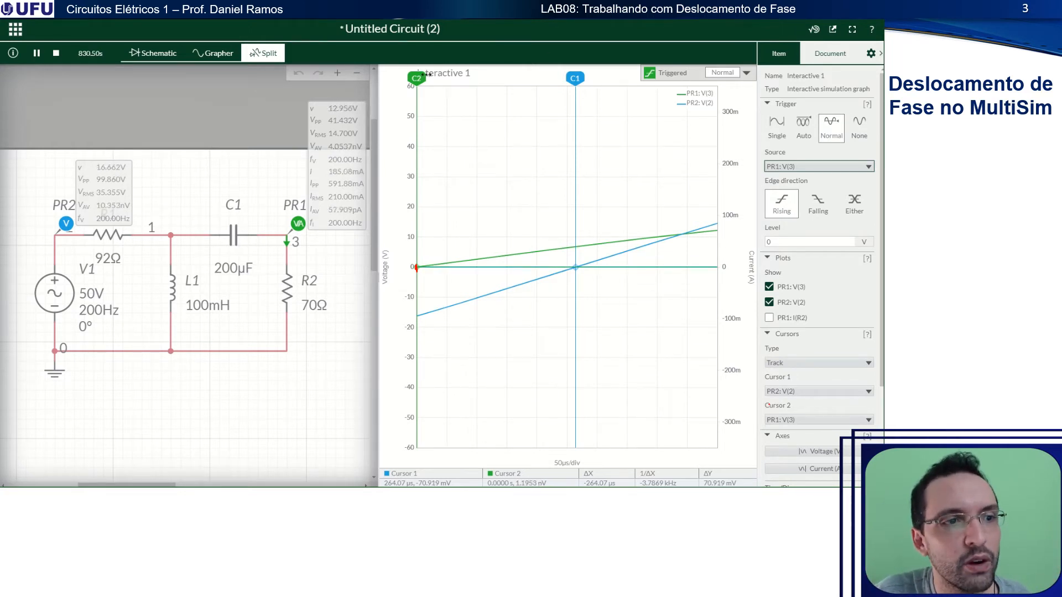
Pause the running simulation and stop it.
{"action": "left_click", "coordinate": [37, 53]}
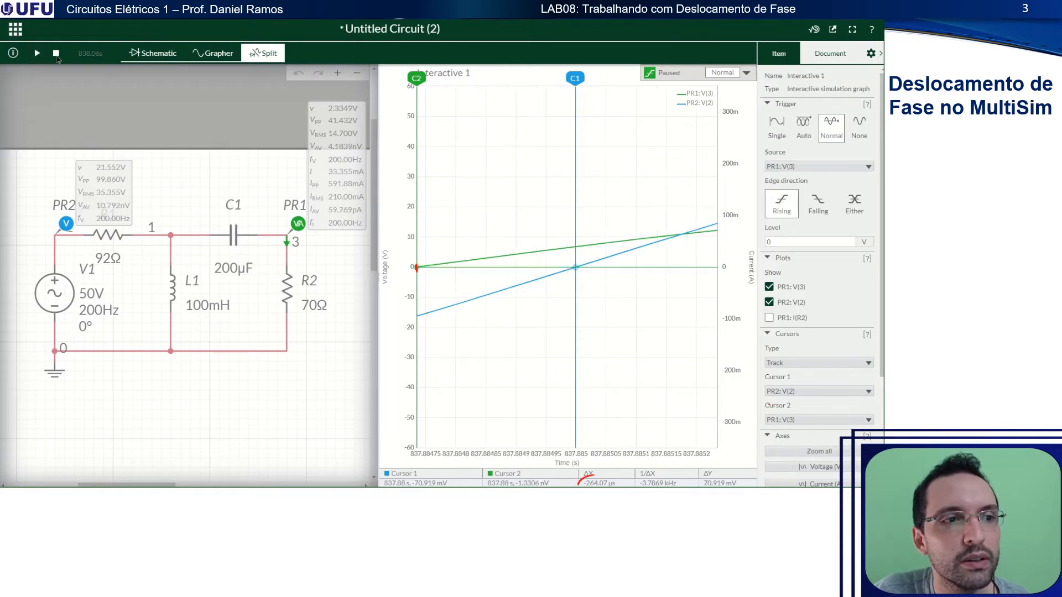
{"action": "left_click", "coordinate": [55, 53]}
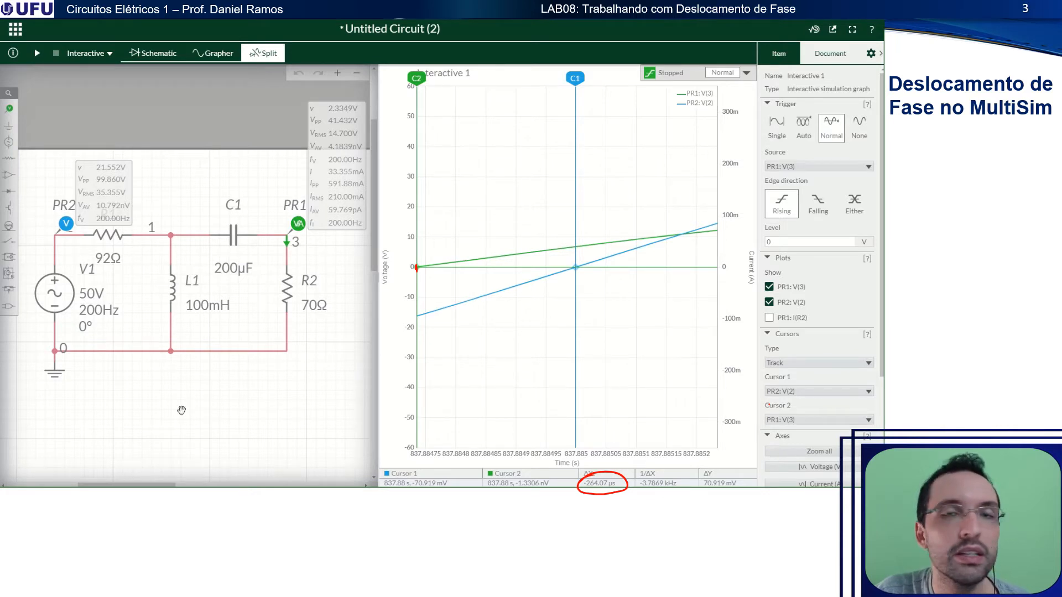
Place a text annotation reading "264,07u" below the circuit on the schematic and shift it slightly to the left.
{"action": "left_click", "coordinate": [182, 409]}
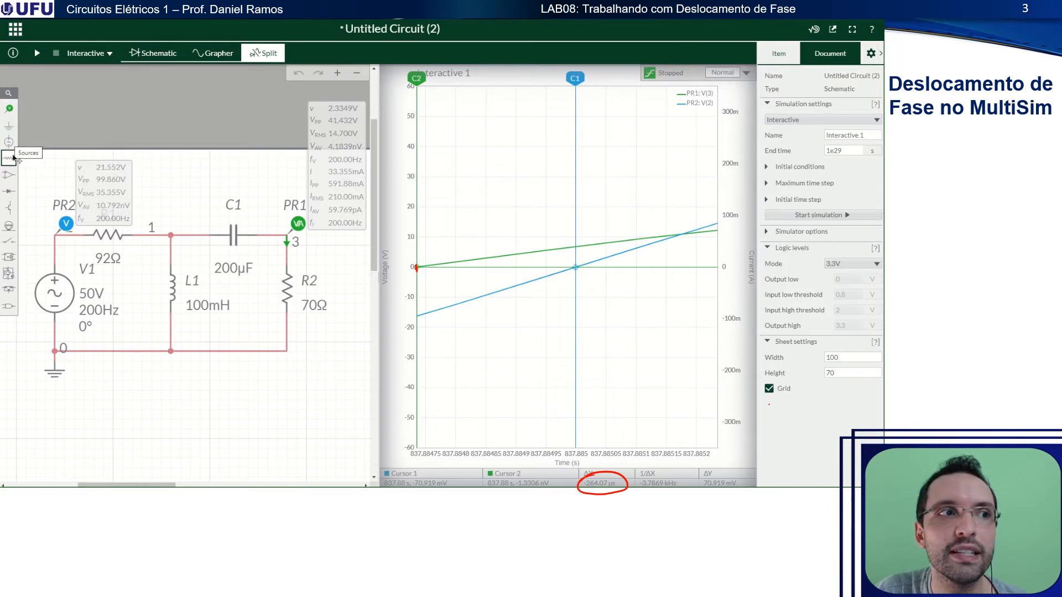
{"action": "left_click", "coordinate": [9, 106]}
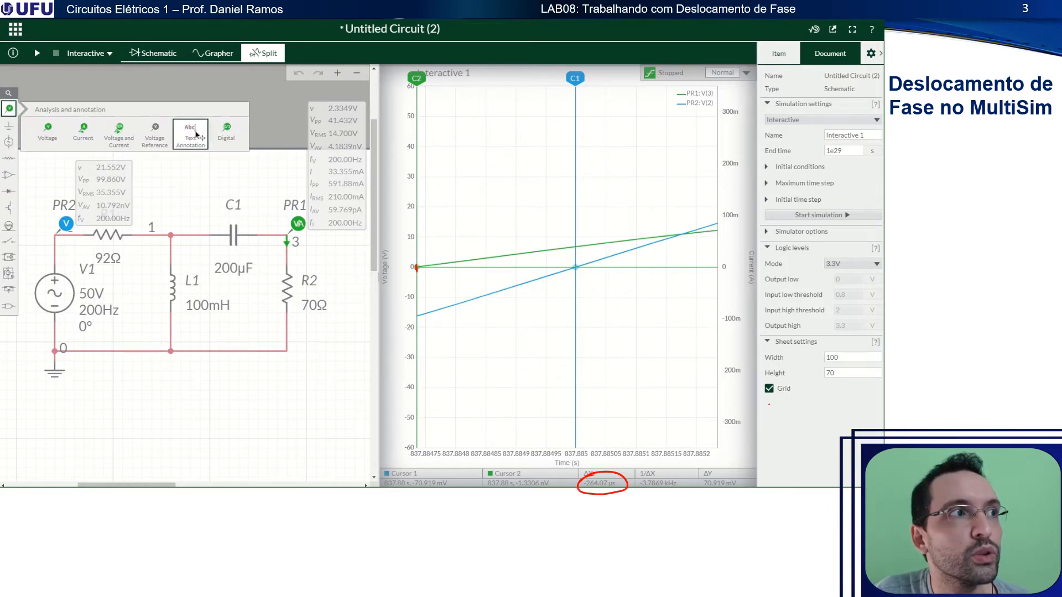
{"action": "left_click", "coordinate": [190, 133]}
{"action": "left_click", "coordinate": [177, 394]}
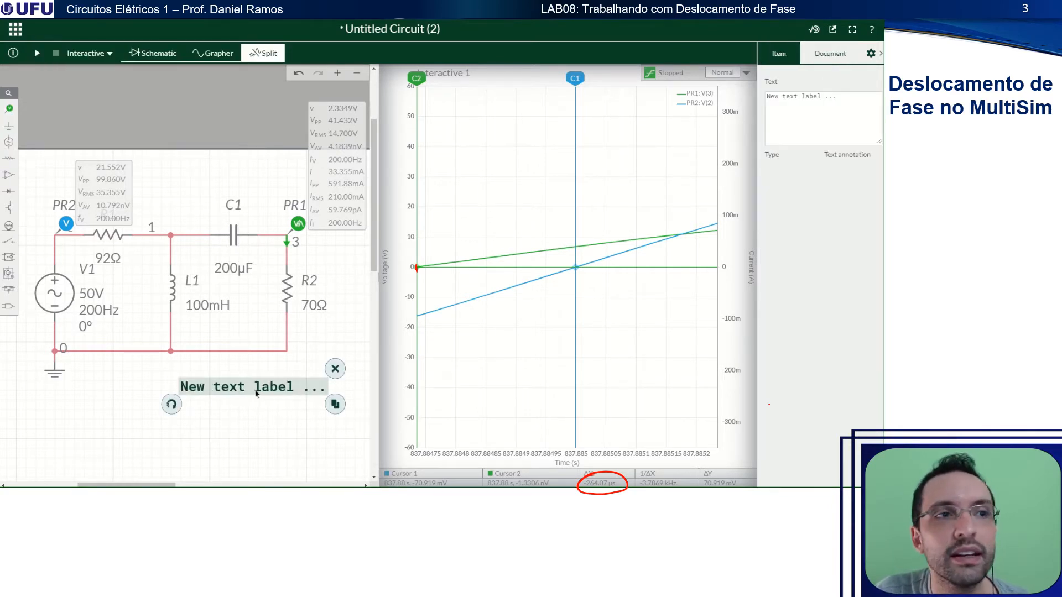
{"action": "double_click", "coordinate": [257, 390]}
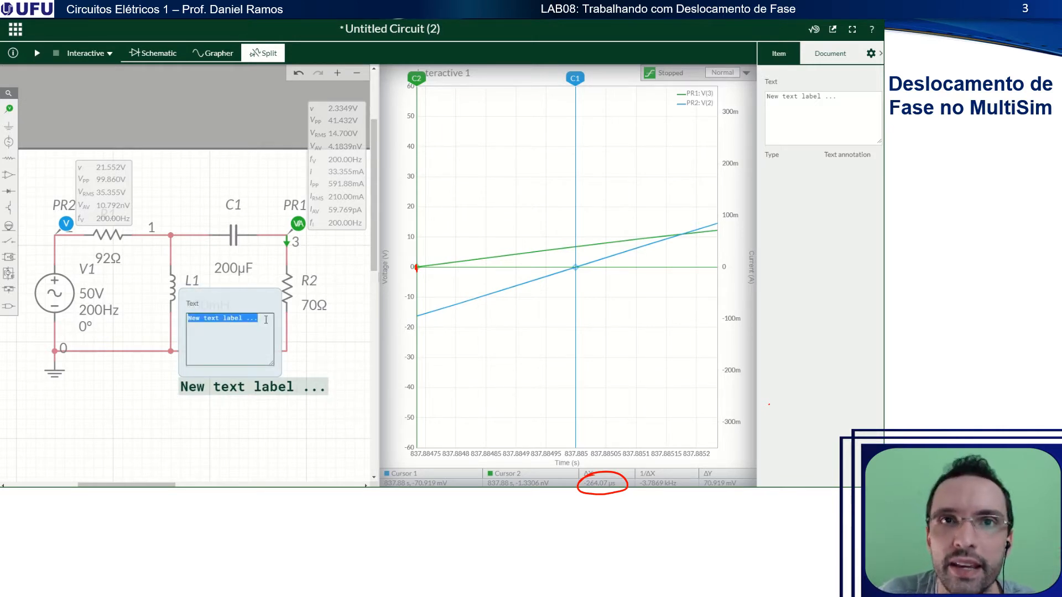
{"action": "type", "text": "26"}
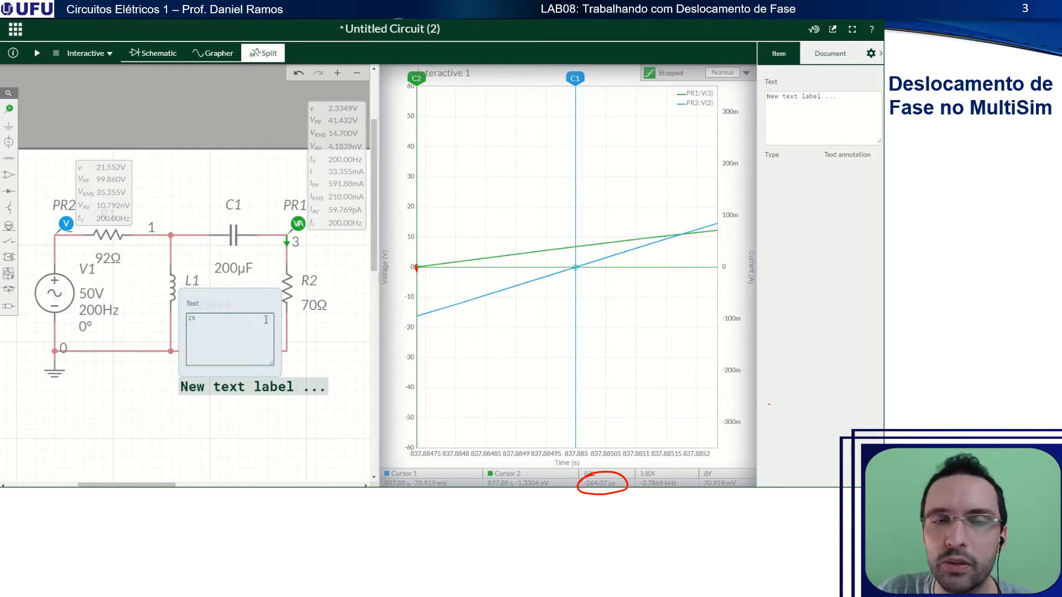
{"action": "type", "text": "4,07u"}
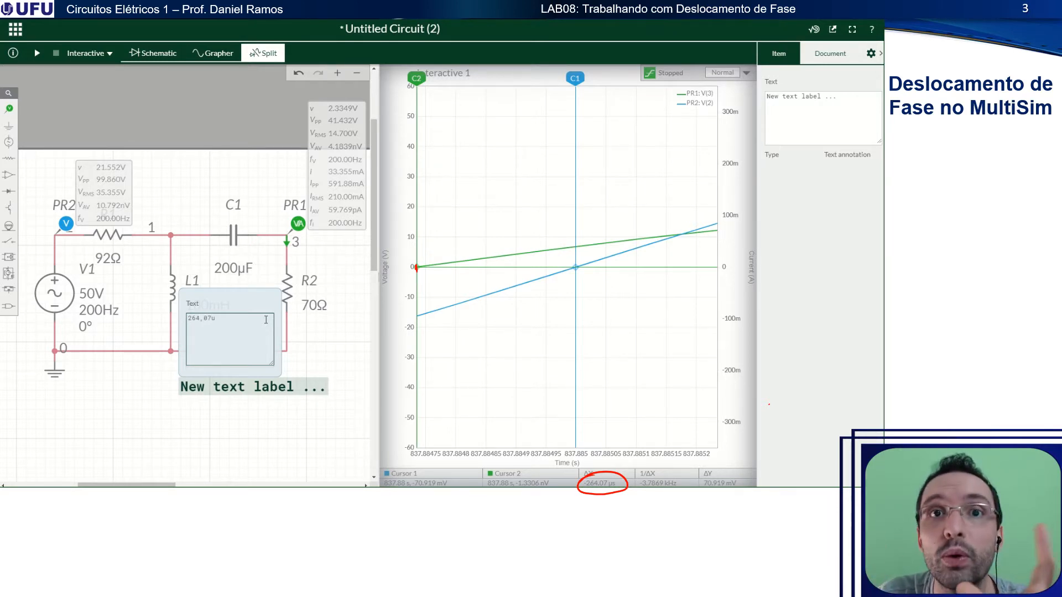
{"action": "left_click", "coordinate": [227, 433]}
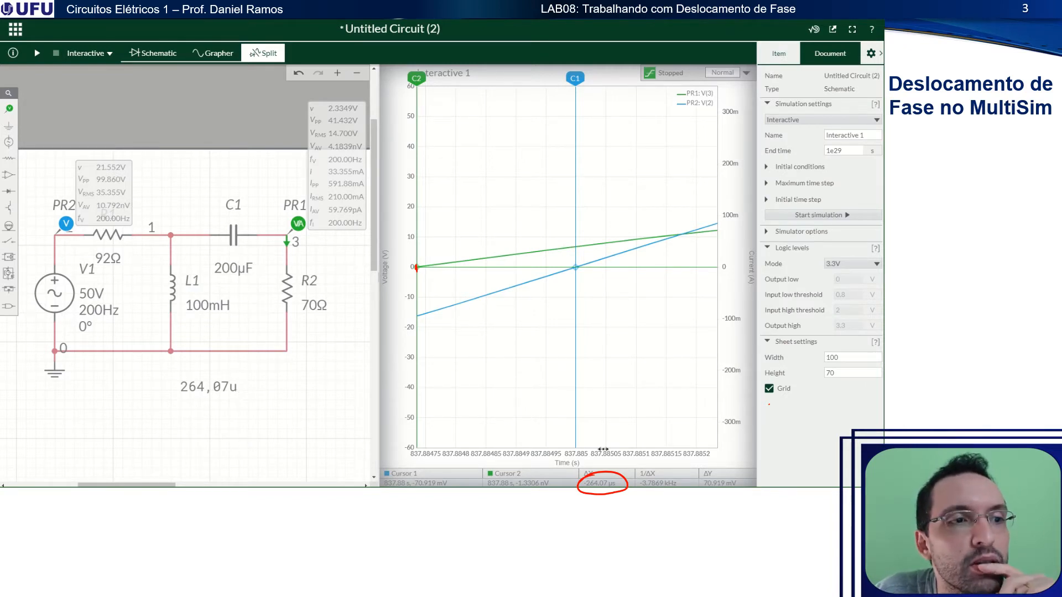
{"action": "left_click", "coordinate": [201, 386]}
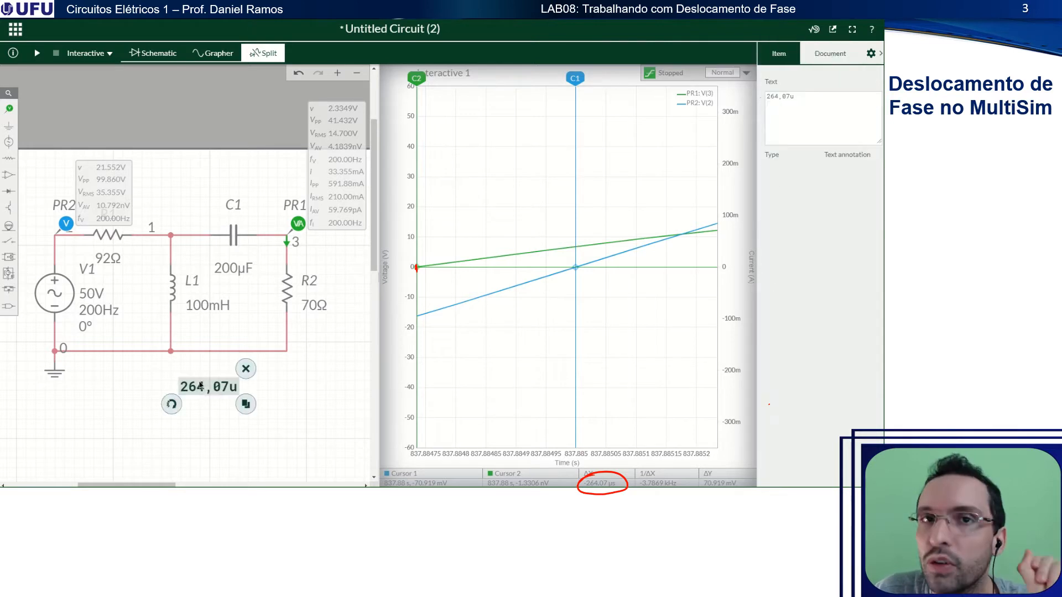
{"action": "left_click_drag", "start_coordinate": [198, 394], "coordinate": [149, 394]}
{"action": "left_click", "coordinate": [211, 441]}
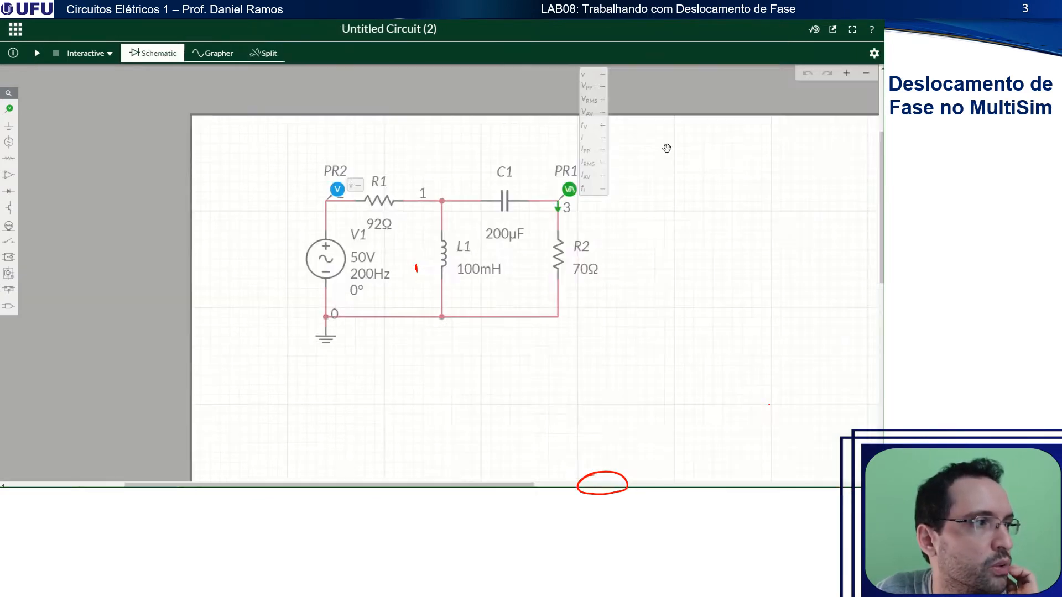
Enable the periodic measurement label for voltage probe PR2 at source V1.
{"action": "left_click_drag", "start_coordinate": [666, 147], "coordinate": [645, 186]}
{"action": "double_click", "coordinate": [321, 224]}
{"action": "left_click", "coordinate": [772, 226]}
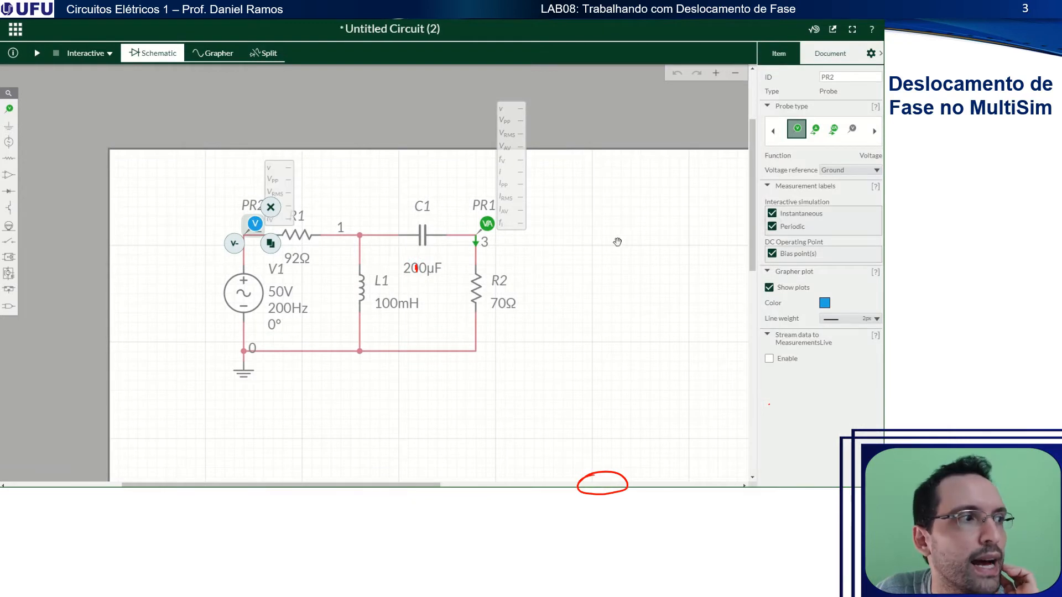
{"action": "left_click", "coordinate": [617, 242]}
Run the interactive simulation and show the graph's settings.
{"action": "key", "text": "F5"}
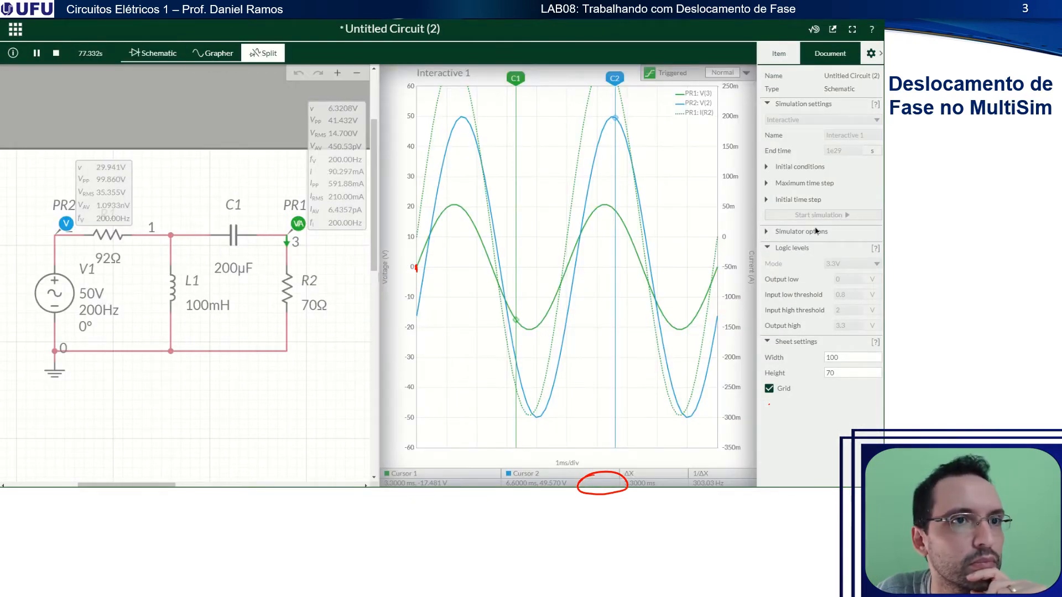
{"action": "left_click", "coordinate": [675, 135]}
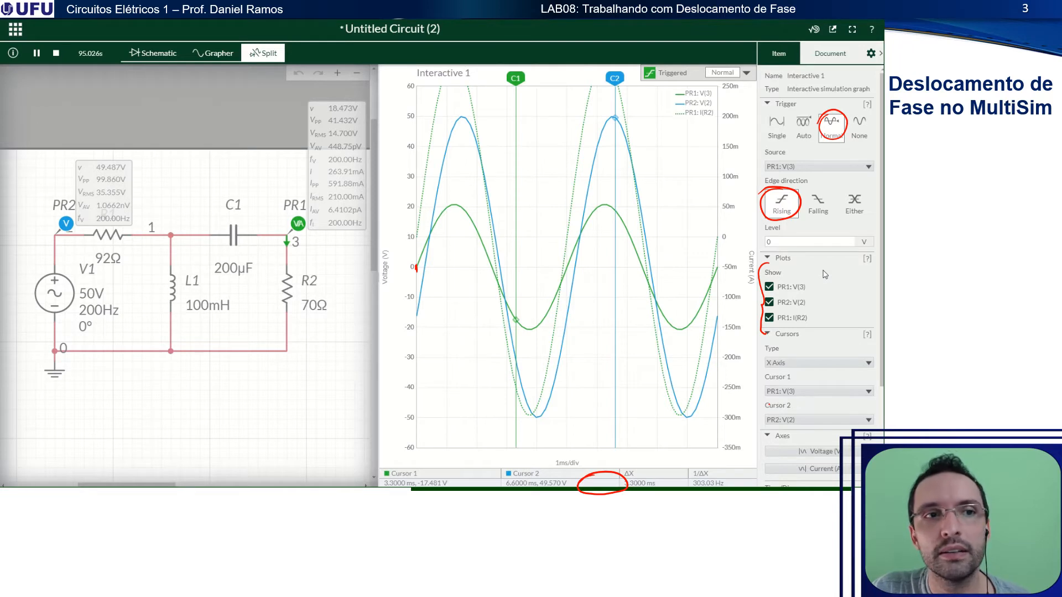
{"action": "left_click_drag", "start_coordinate": [759, 358], "coordinate": [760, 366]}
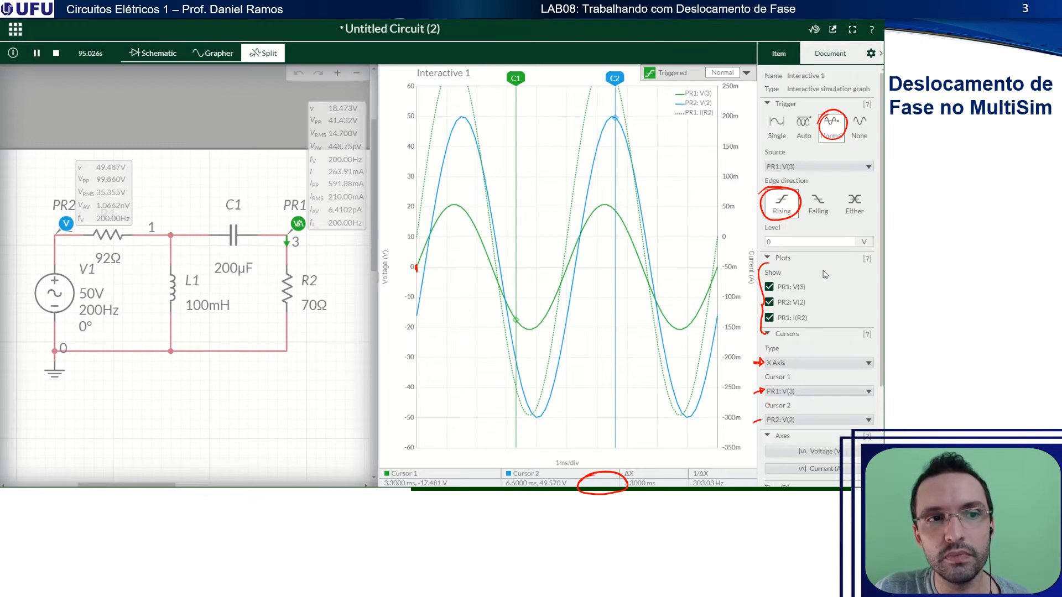
{"action": "left_click_drag", "start_coordinate": [759, 416], "coordinate": [760, 424]}
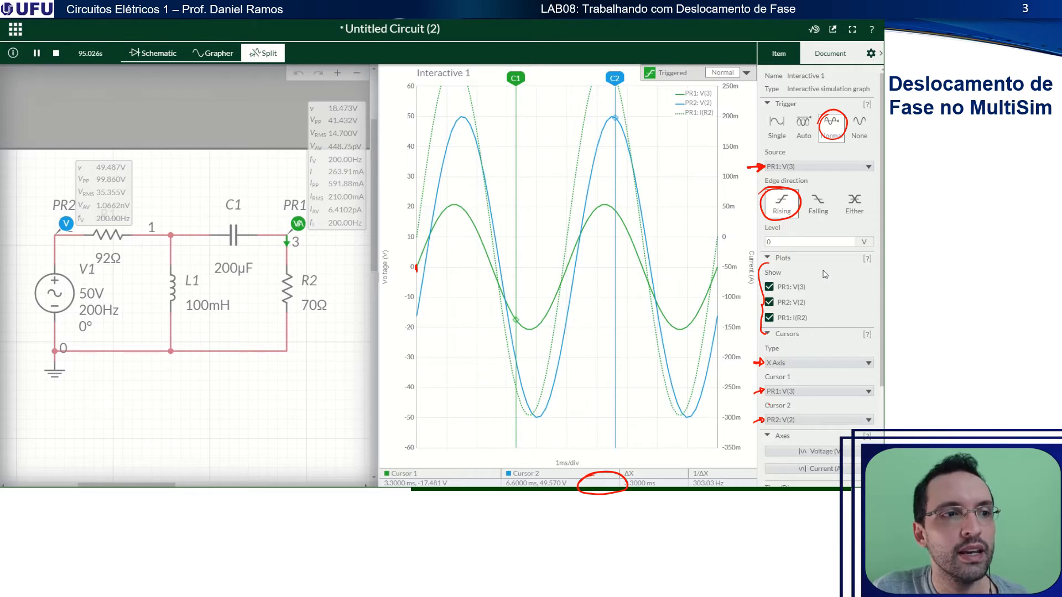
{"action": "mouse_move", "coordinate": [638, 466]}
{"action": "left_mouse_down"}
{"action": "mouse_move", "coordinate": [671, 489]}
{"action": "mouse_move", "coordinate": [621, 464]}
{"action": "left_mouse_up"}
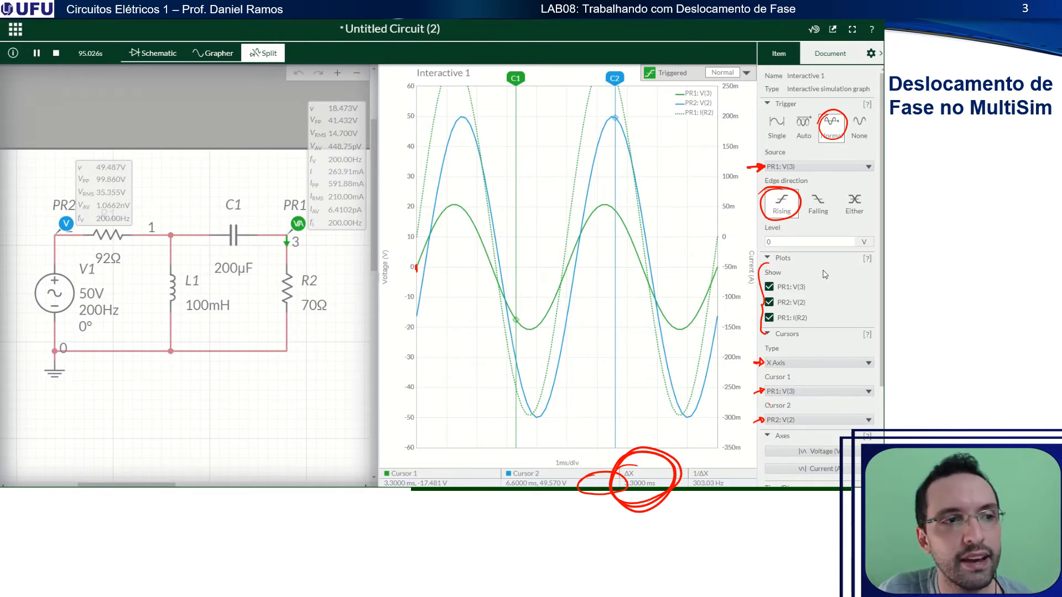
{"action": "key", "text": "ctrl+z"}
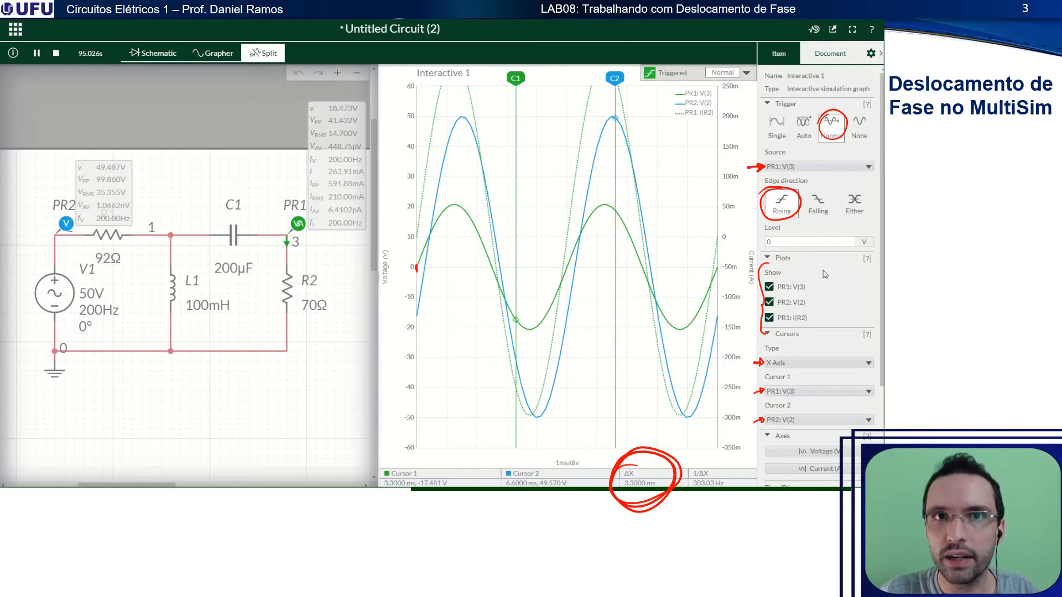
{"action": "key", "text": "Right"}
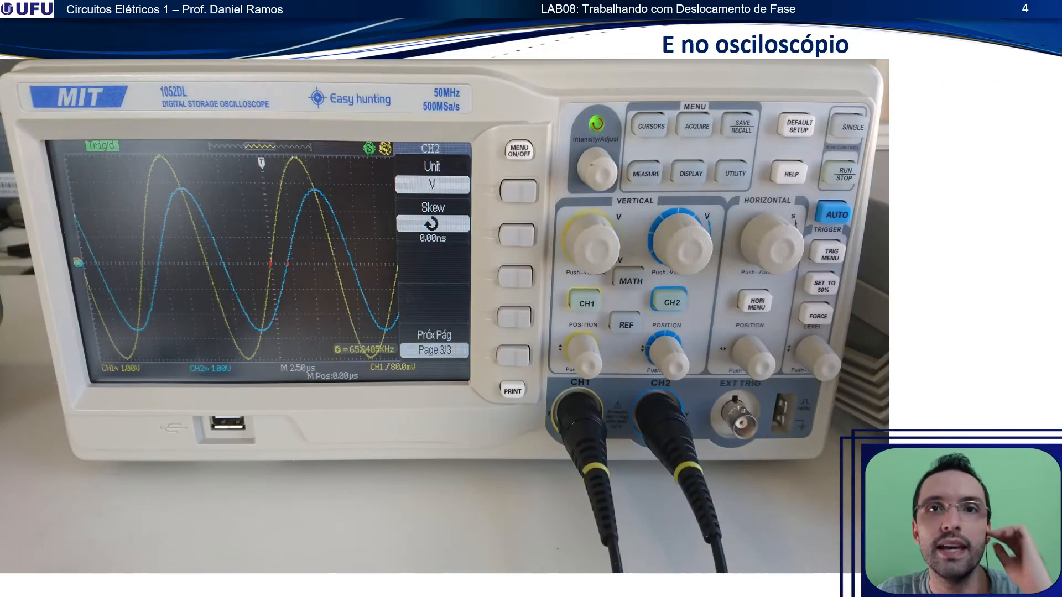
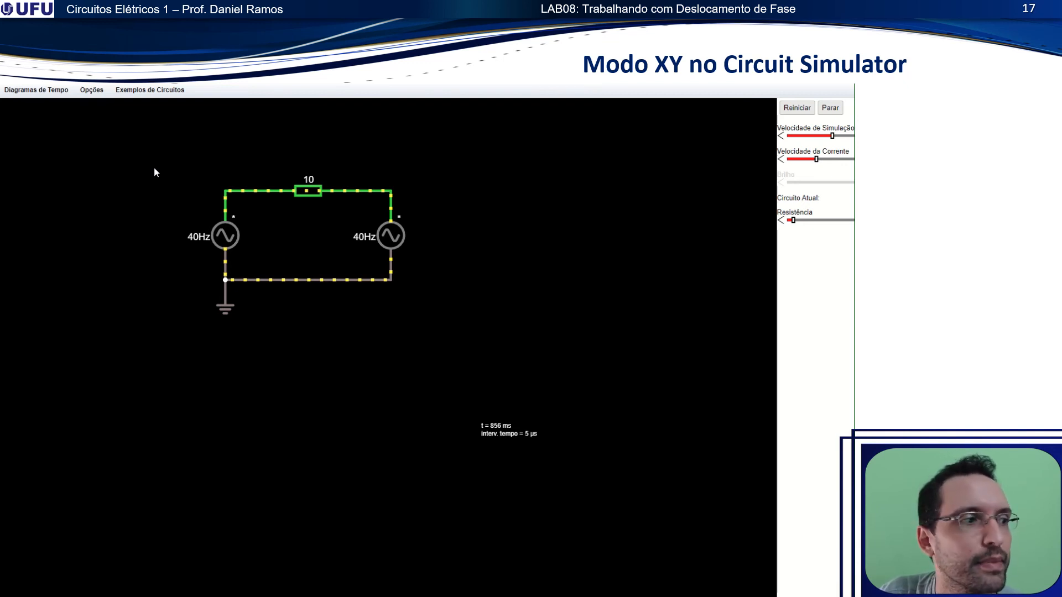
In Circuit Simulator, check the maximum voltage, frequency and phase settings of both AC sources.
{"action": "double_click", "coordinate": [227, 237]}
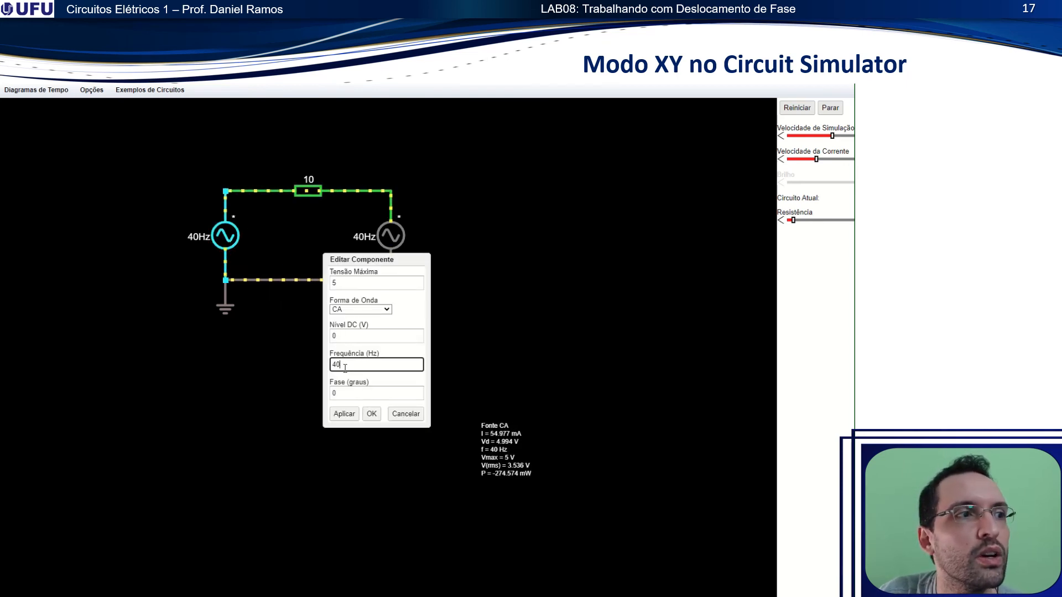
{"action": "key", "text": "Tab"}
{"action": "left_click", "coordinate": [366, 414]}
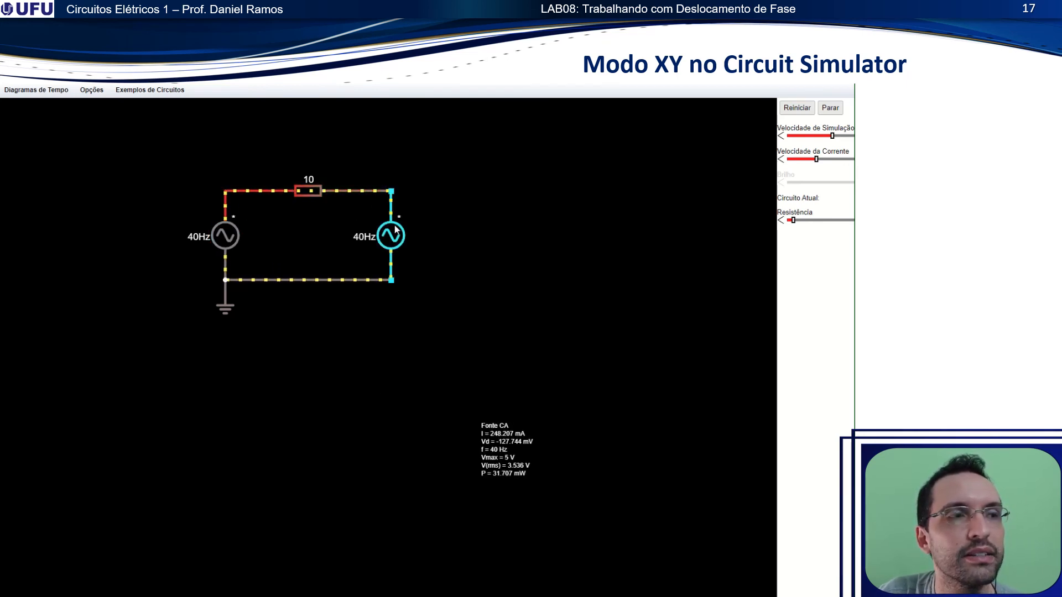
{"action": "double_click", "coordinate": [391, 235]}
{"action": "mouse_move", "coordinate": [345, 365]}
{"action": "left_mouse_down"}
{"action": "mouse_move", "coordinate": [326, 378]}
{"action": "mouse_move", "coordinate": [347, 395]}
{"action": "mouse_move", "coordinate": [325, 416]}
{"action": "left_mouse_up"}
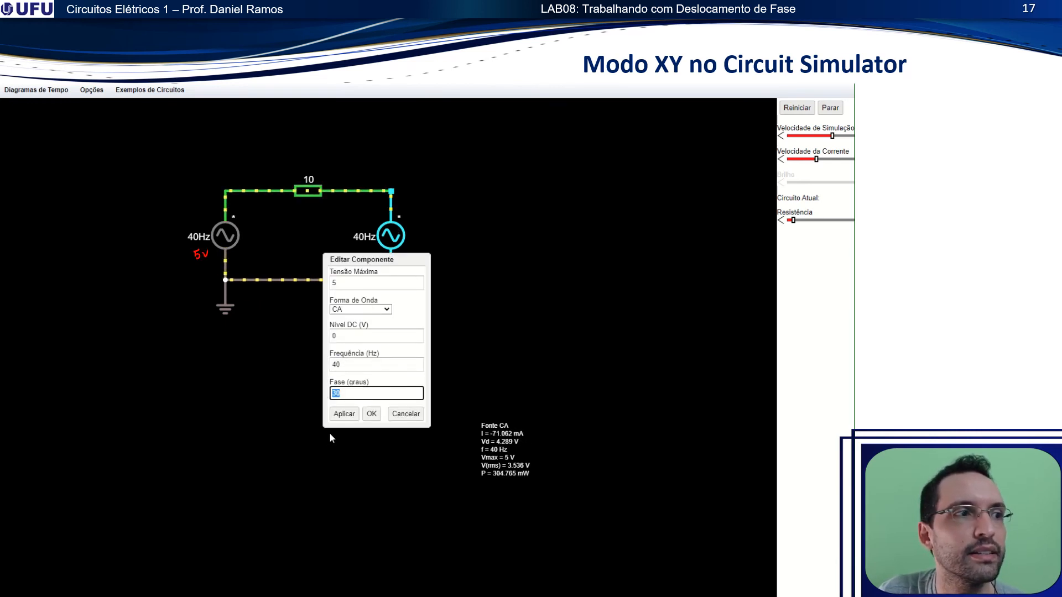
{"action": "left_click", "coordinate": [371, 415]}
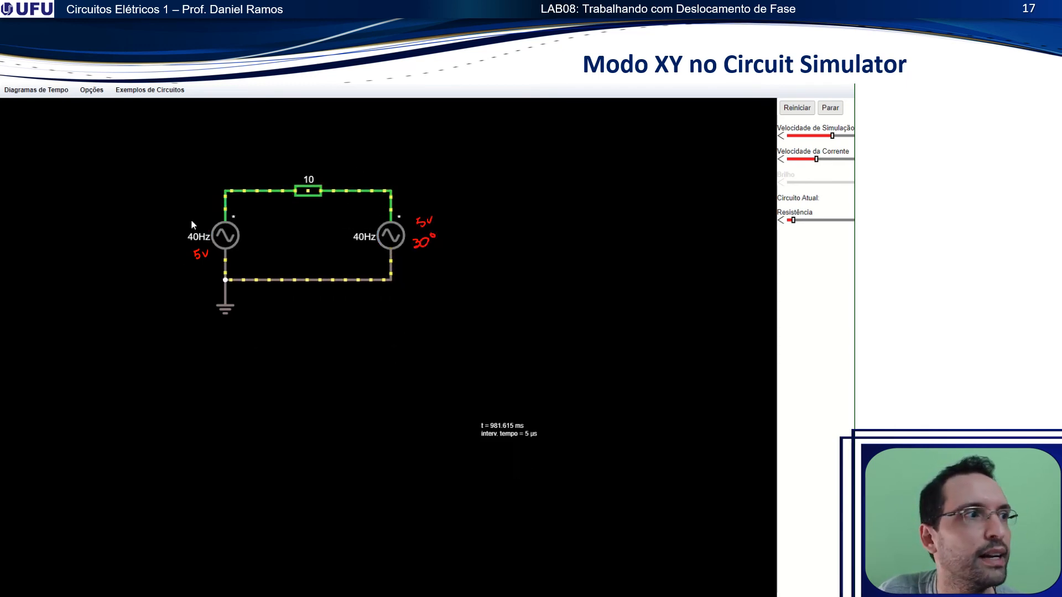
Show the grounded left AC source in a new docked scope and insert the right source into that same scope.
{"action": "right_click", "coordinate": [225, 232]}
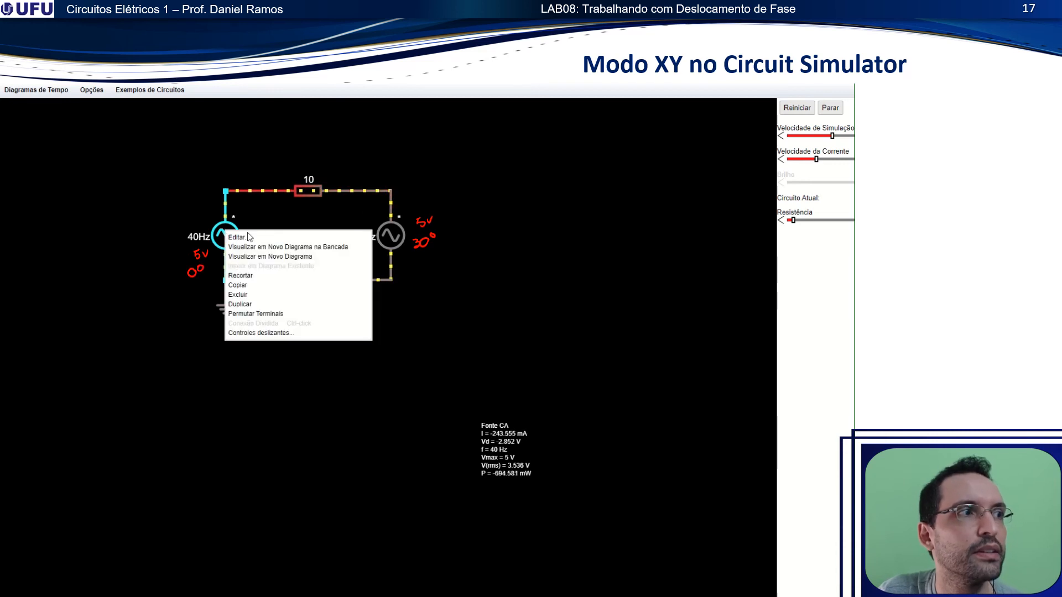
{"action": "left_click", "coordinate": [334, 247]}
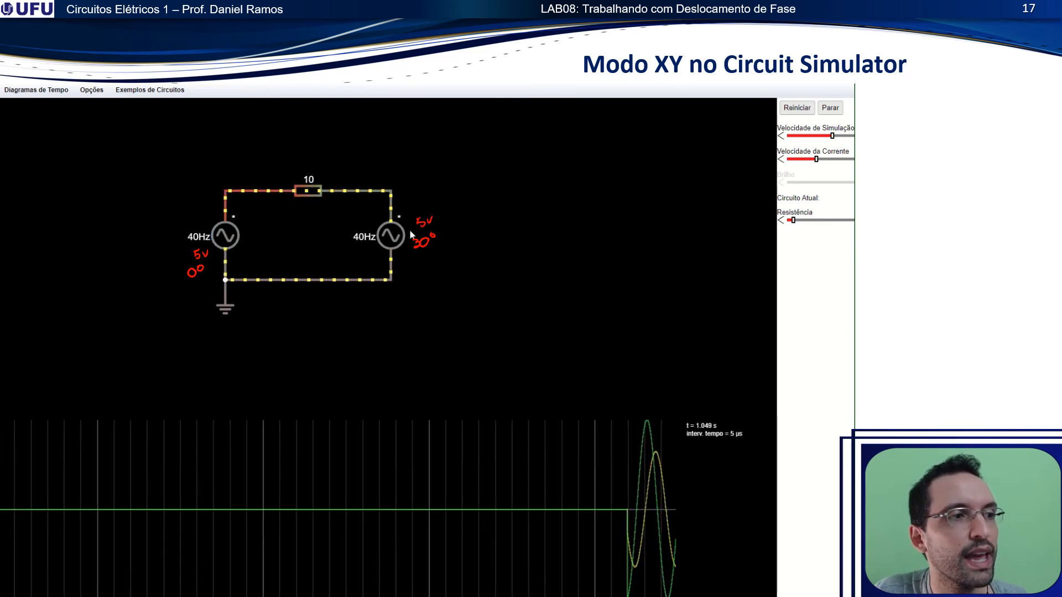
{"action": "right_click", "coordinate": [396, 236]}
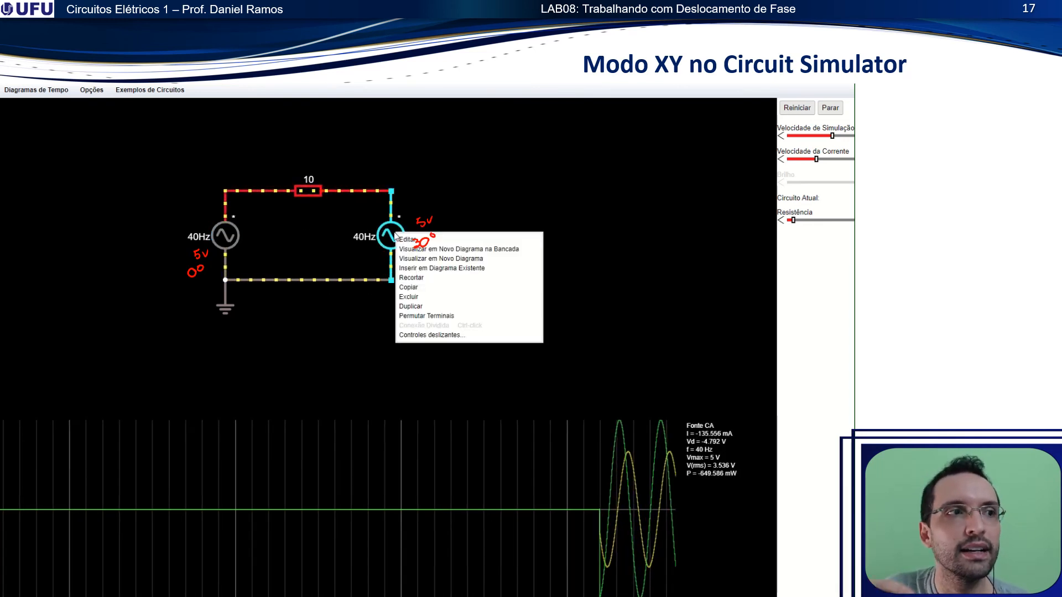
{"action": "left_click", "coordinate": [457, 269]}
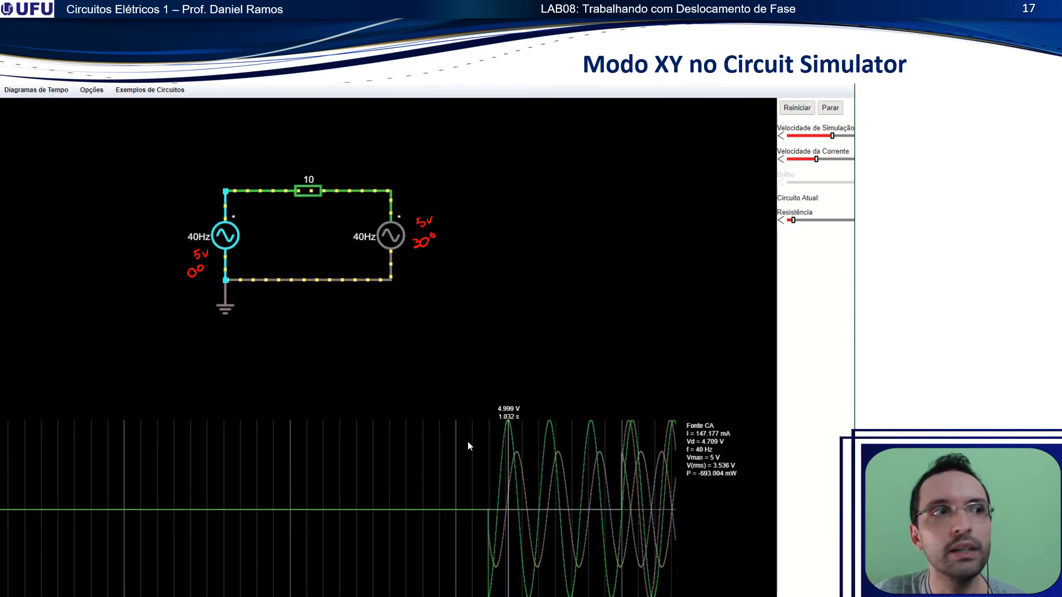
Turn off the current traces in the docked scope's properties, keeping only voltage displayed.
{"action": "right_click", "coordinate": [404, 455]}
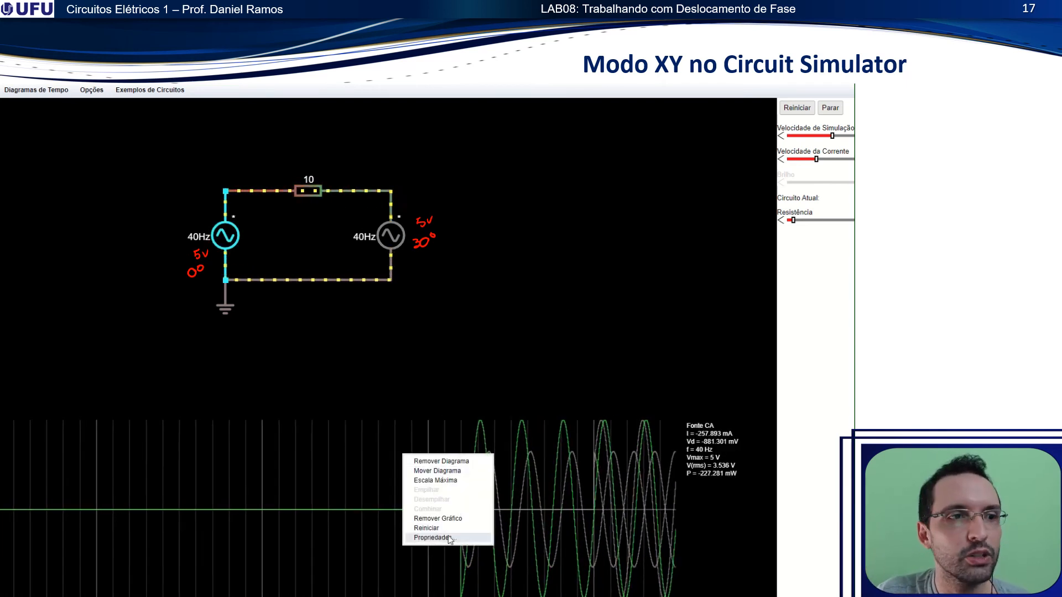
{"action": "right_click", "coordinate": [350, 446]}
{"action": "right_click", "coordinate": [373, 430]}
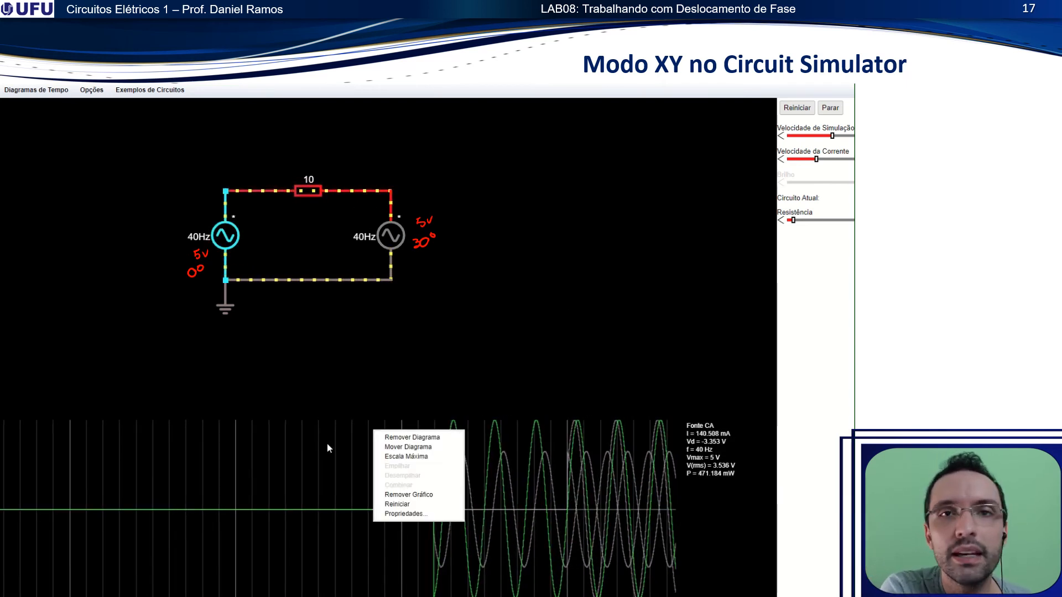
{"action": "right_click", "coordinate": [305, 443]}
{"action": "left_click", "coordinate": [332, 526]}
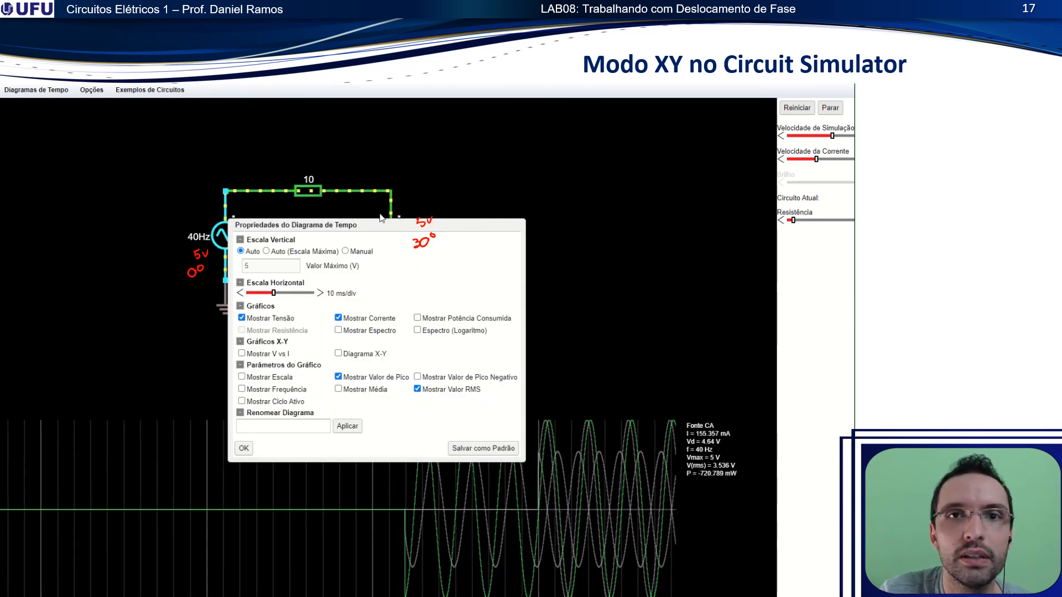
{"action": "left_click_drag", "start_coordinate": [360, 230], "coordinate": [562, 142]}
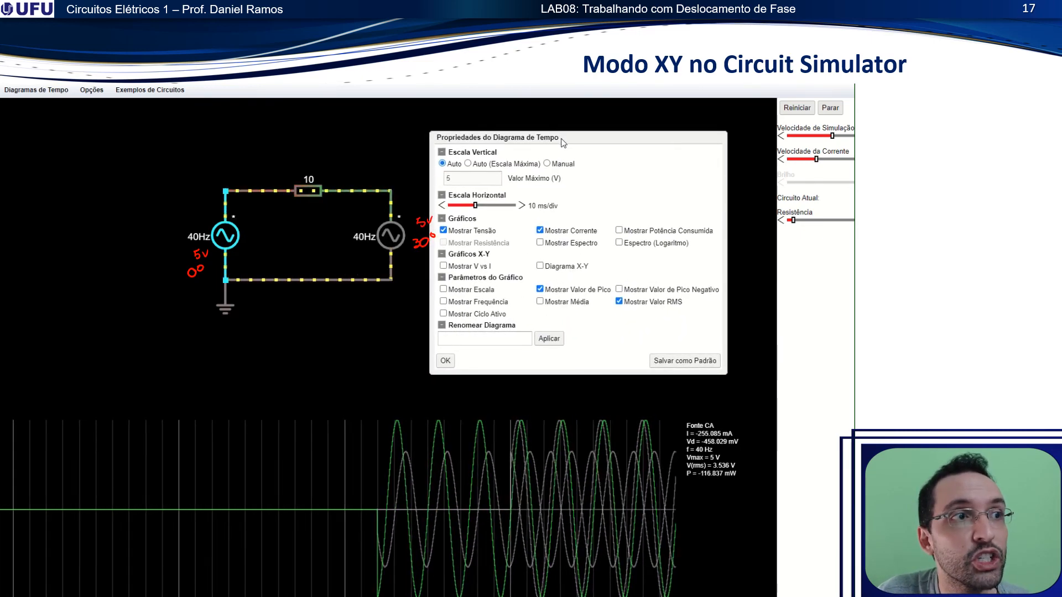
{"action": "left_click", "coordinate": [540, 231]}
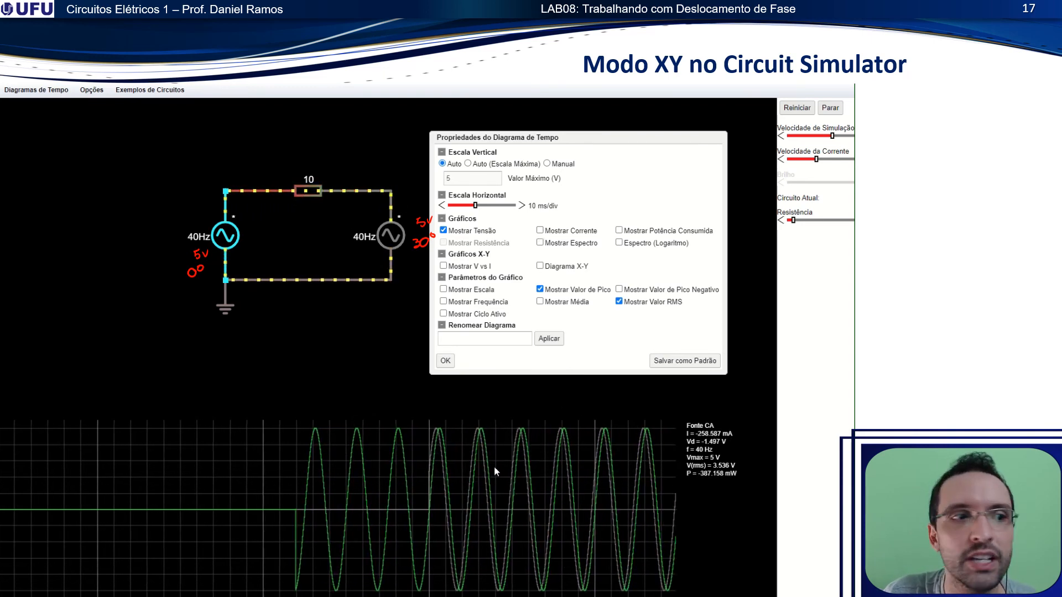
Set the scope's horizontal scale to 1 ms/div.
{"action": "left_click", "coordinate": [468, 205]}
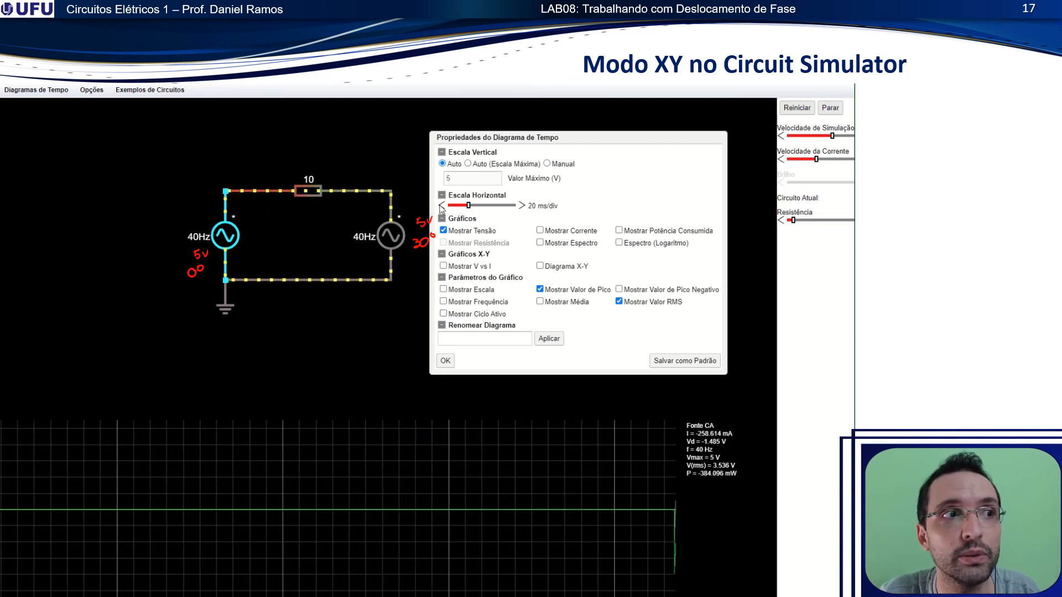
{"action": "left_click", "coordinate": [522, 207]}
{"action": "left_click", "coordinate": [522, 207]}
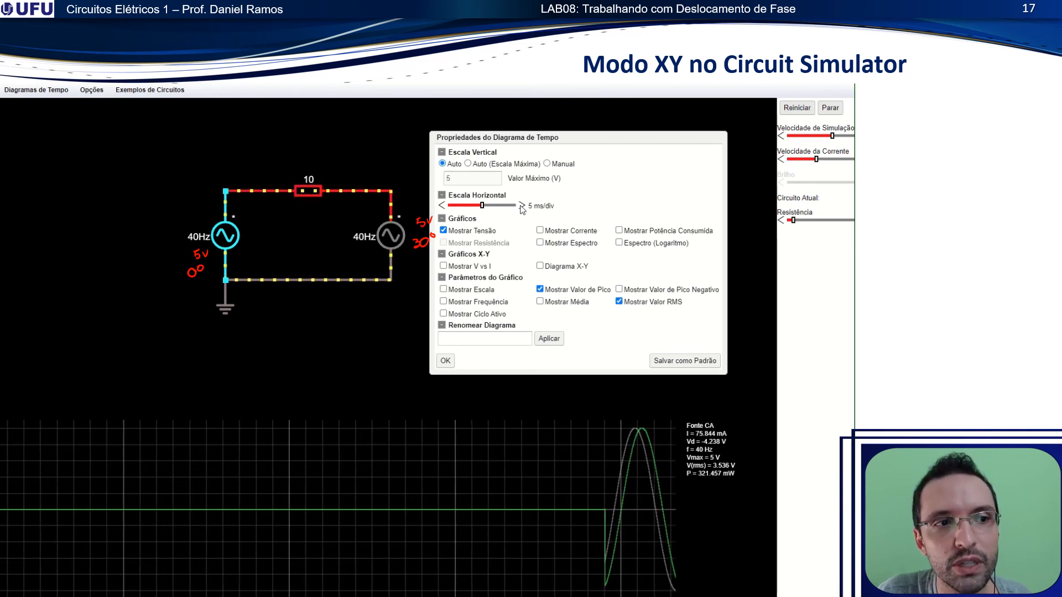
{"action": "left_click", "coordinate": [522, 207]}
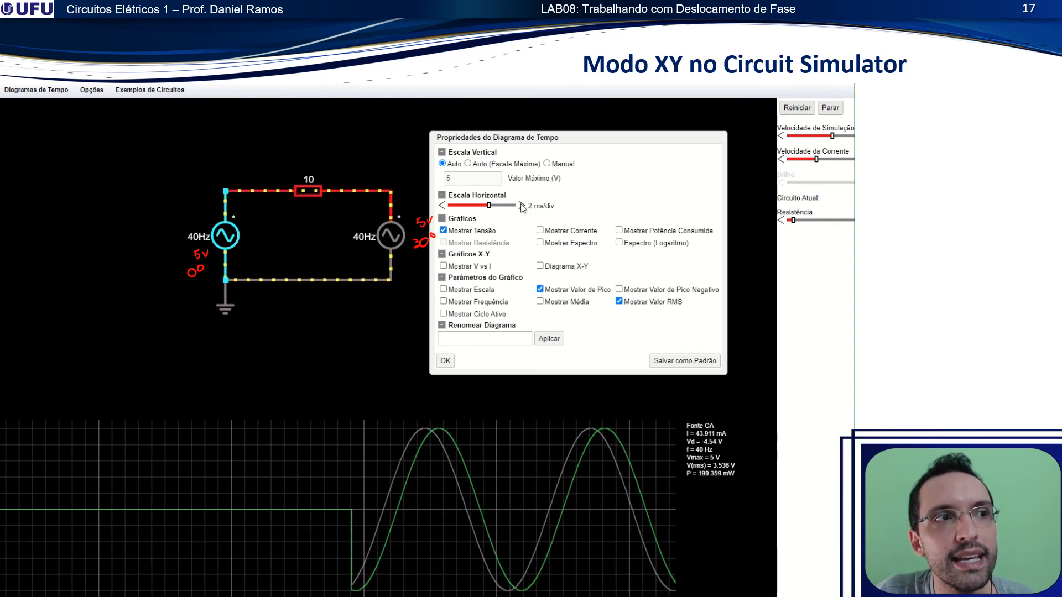
{"action": "left_click", "coordinate": [522, 206]}
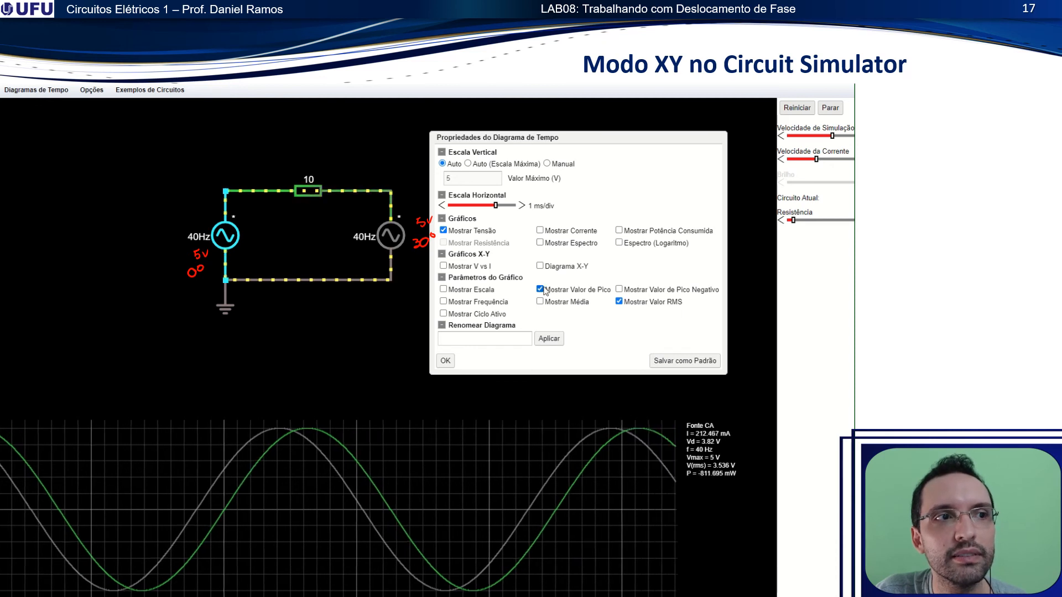
Switch the docked scope to the X-Y diagram and set its horizontal scale to 2 ms/div.
{"action": "left_click", "coordinate": [540, 267]}
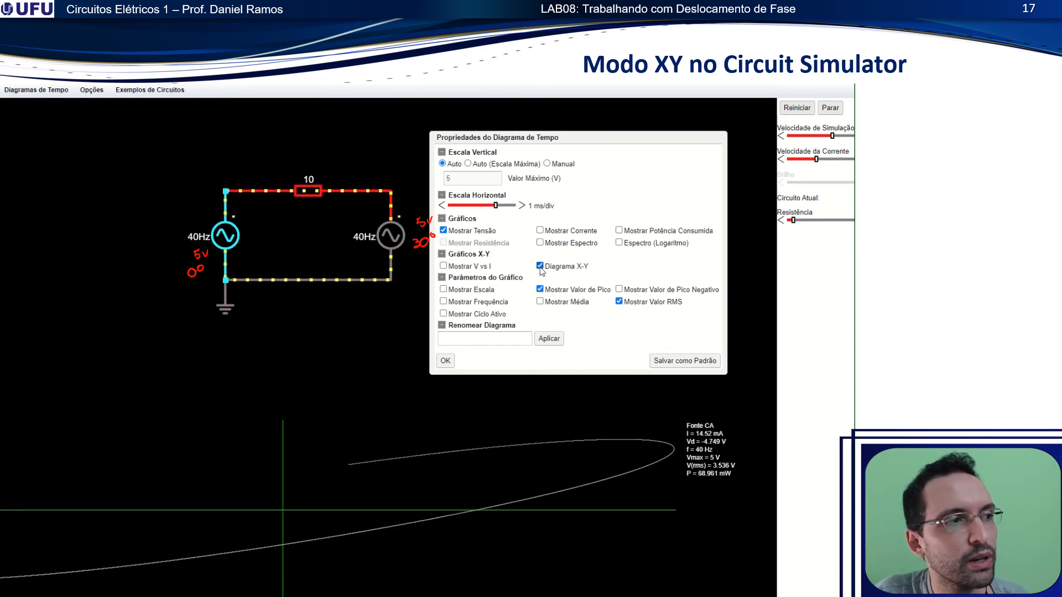
{"action": "left_click", "coordinate": [444, 206]}
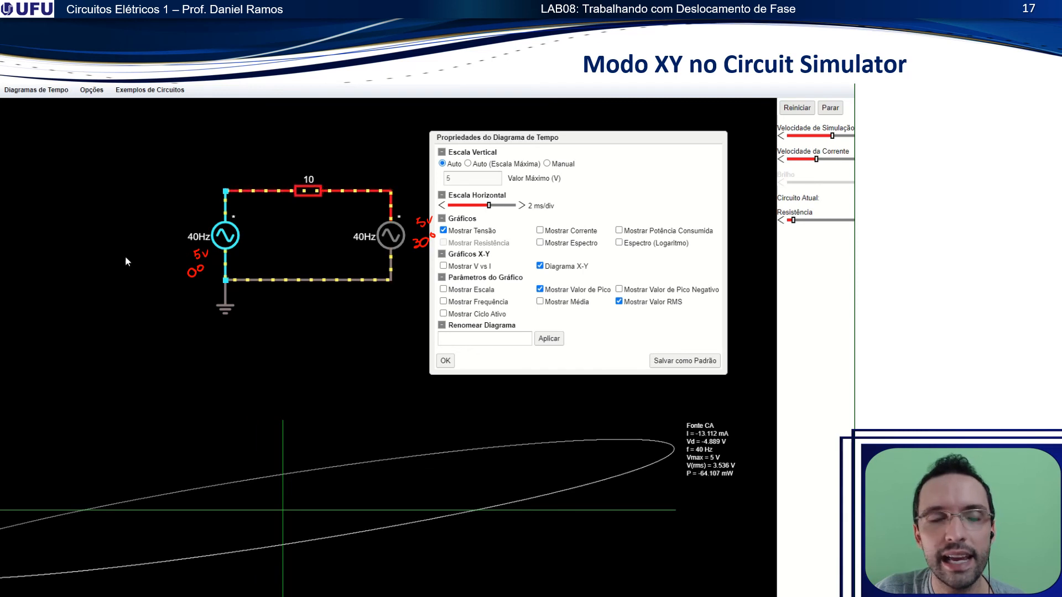
{"action": "left_click", "coordinate": [446, 363]}
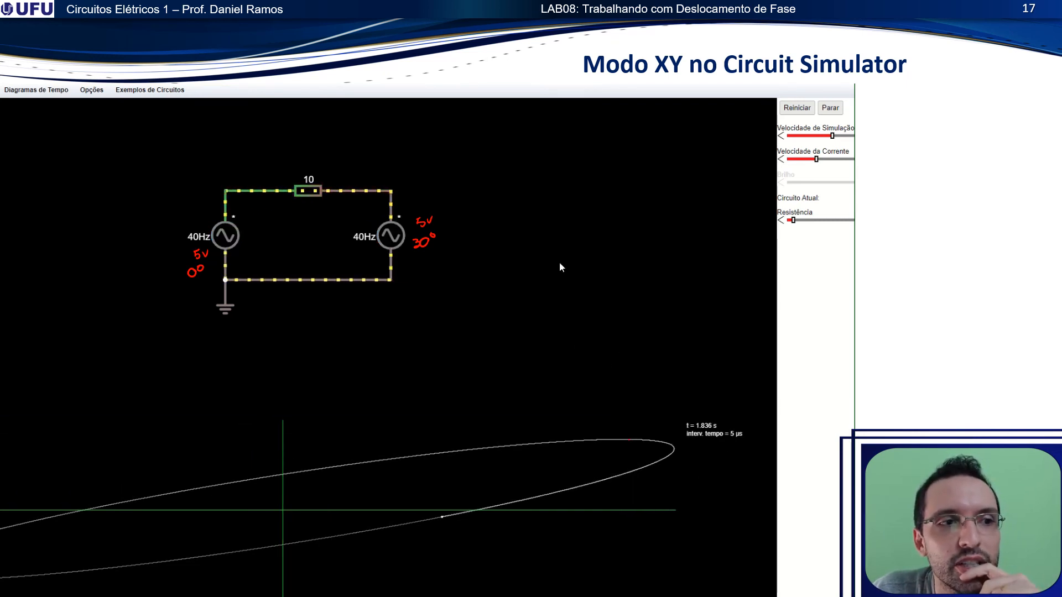
Add a text label reading "Max - 5v" and place it above the right end of the XY ellipse.
{"action": "right_click", "coordinate": [361, 335]}
{"action": "left_click", "coordinate": [344, 325]}
{"action": "right_click", "coordinate": [337, 320]}
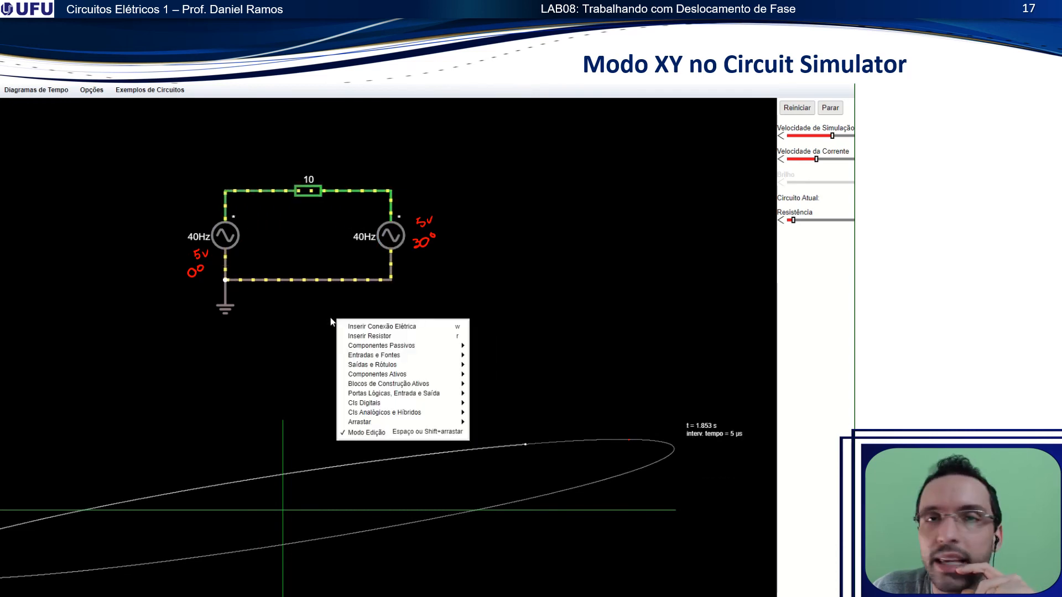
{"action": "mouse_move", "coordinate": [399, 359]}
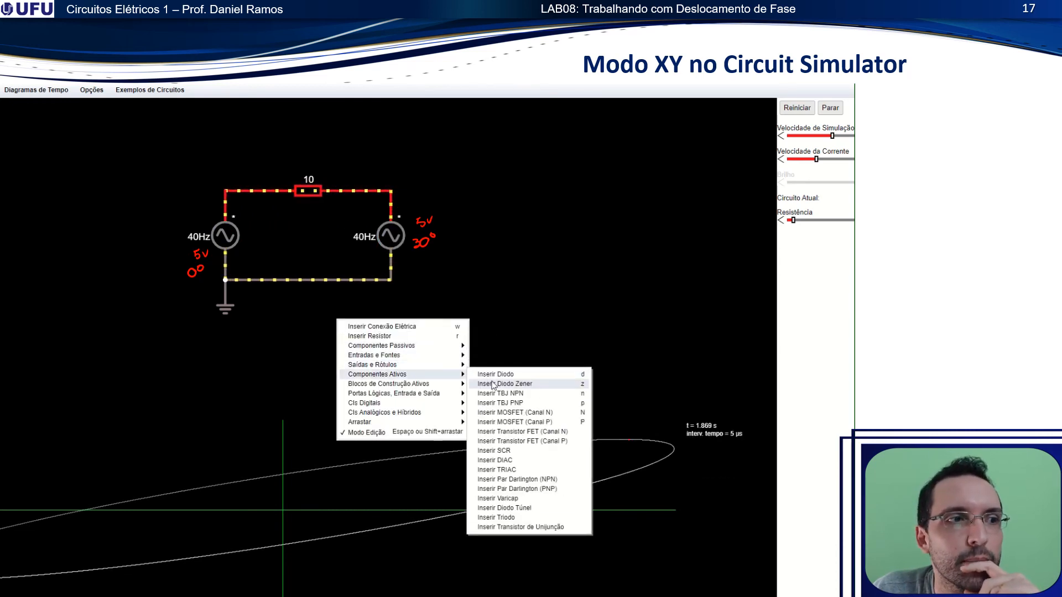
{"action": "left_click", "coordinate": [500, 394]}
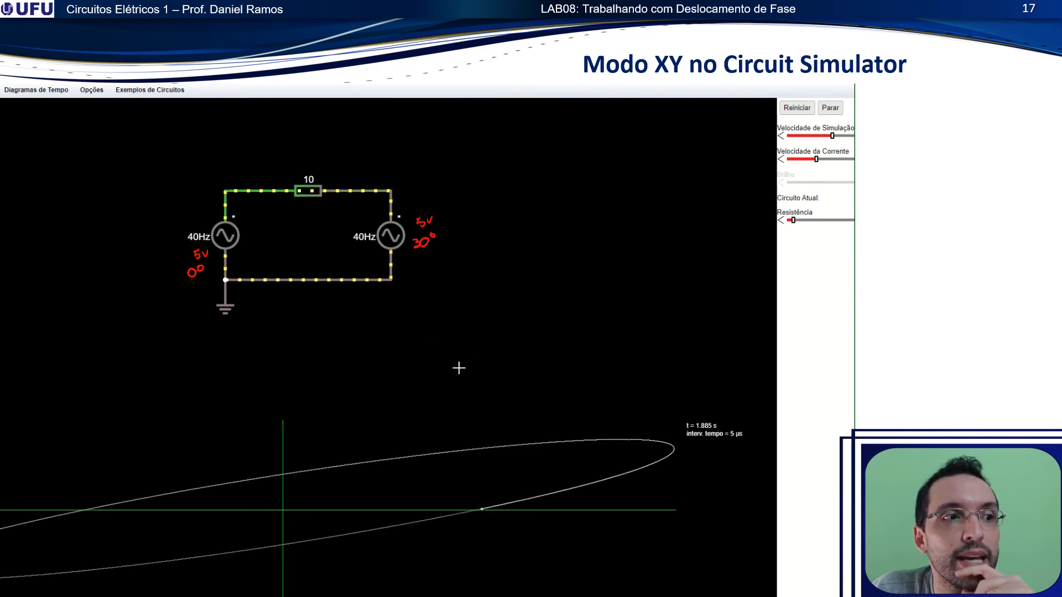
{"action": "left_click_drag", "start_coordinate": [504, 374], "coordinate": [463, 337]}
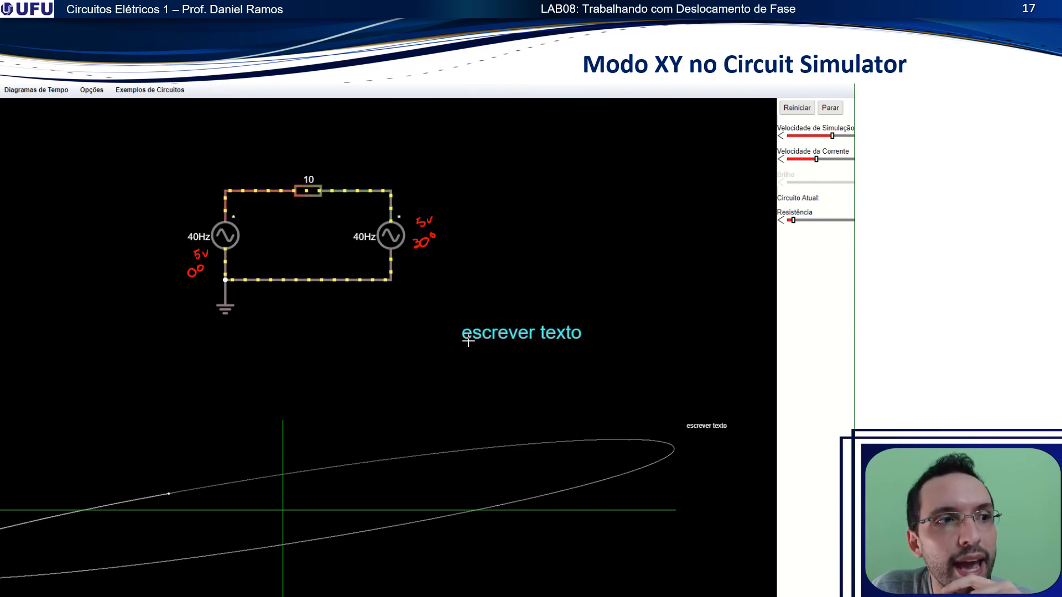
{"action": "double_click", "coordinate": [507, 336]}
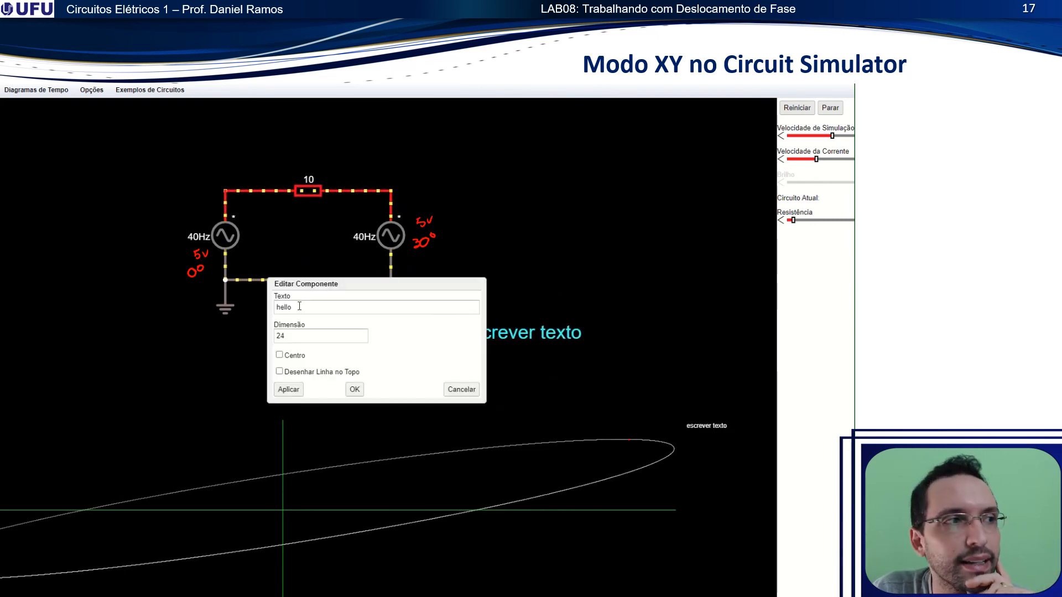
{"action": "left_click_drag", "start_coordinate": [294, 308], "coordinate": [264, 308]}
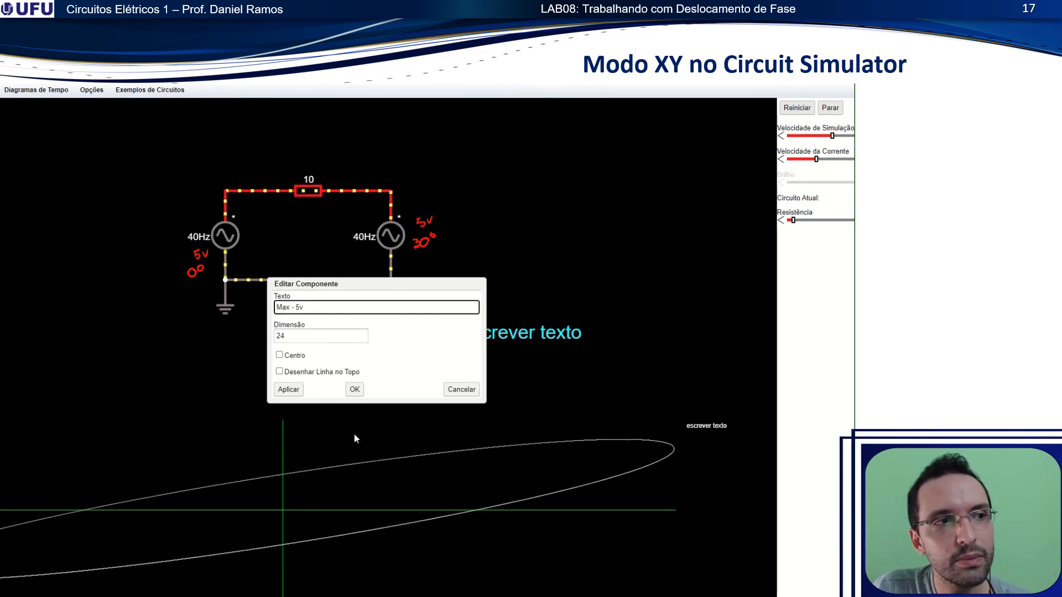
{"action": "left_click", "coordinate": [358, 392]}
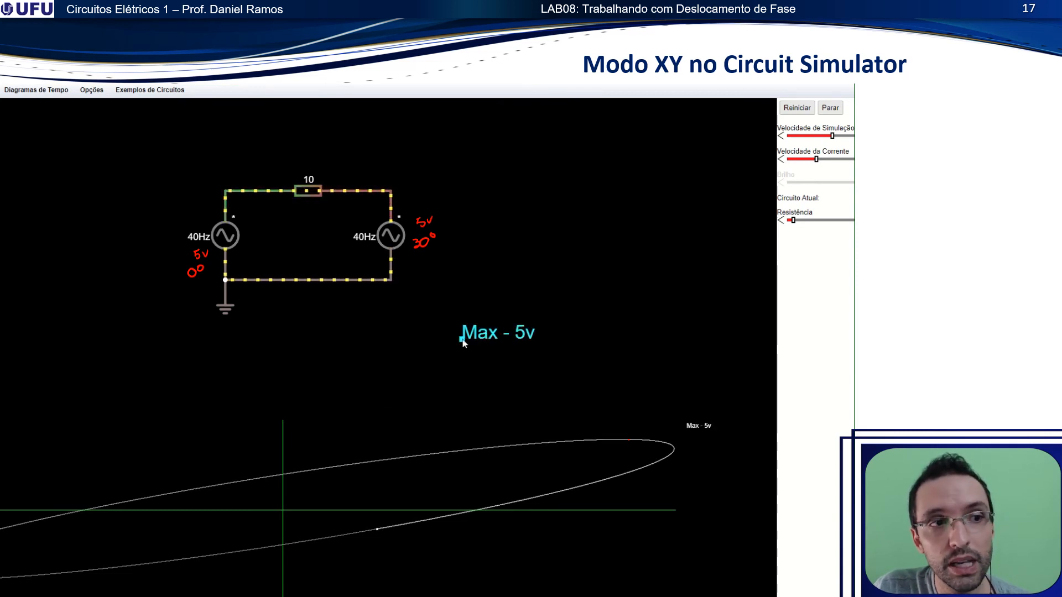
{"action": "left_click_drag", "start_coordinate": [560, 416], "coordinate": [587, 383]}
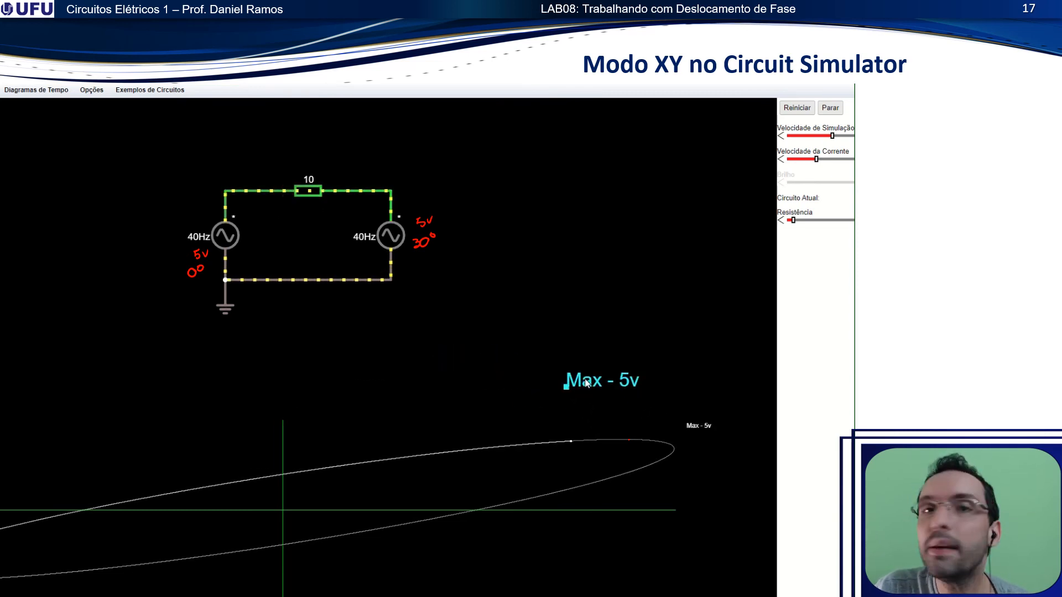
{"action": "double_click", "coordinate": [587, 382]}
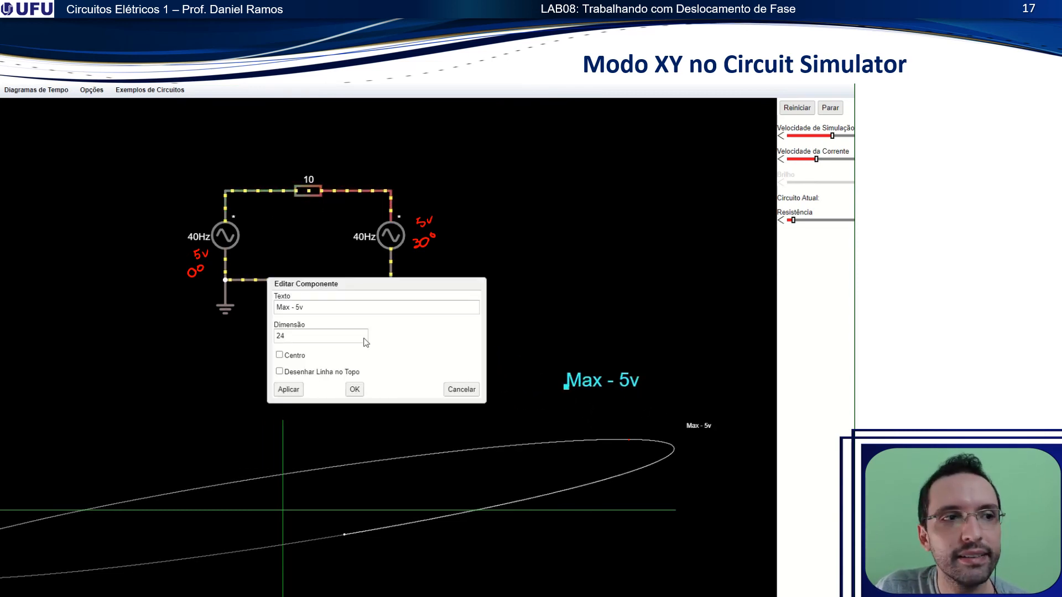
{"action": "left_click", "coordinate": [464, 391]}
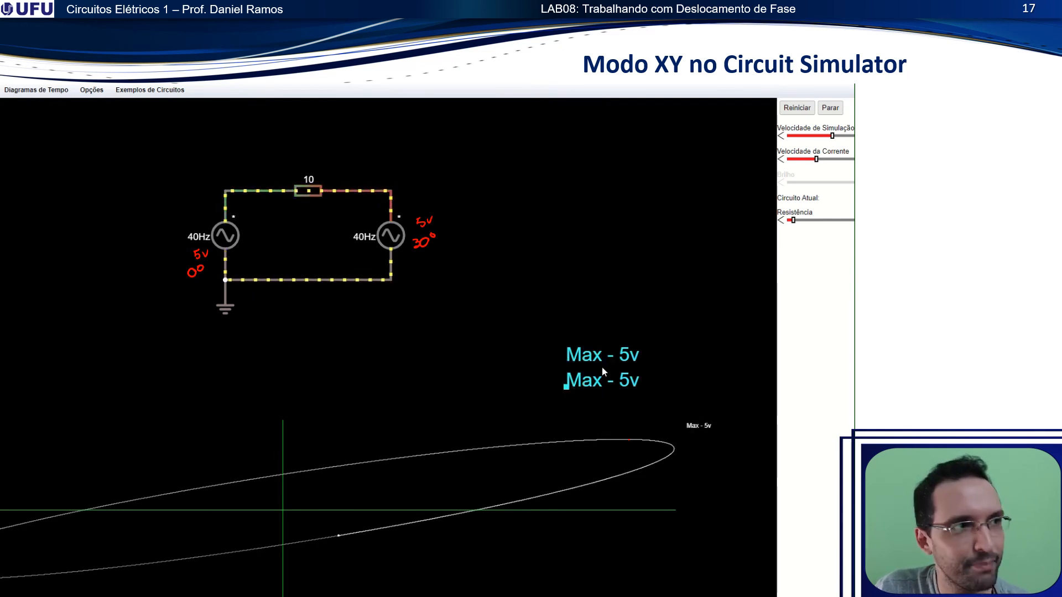
Duplicate the "Max - 5v" label, place the copy above the scope's vertical axis, and change its text to "Cruzamento - 2,5v".
{"action": "left_click_drag", "start_coordinate": [596, 358], "coordinate": [295, 386]}
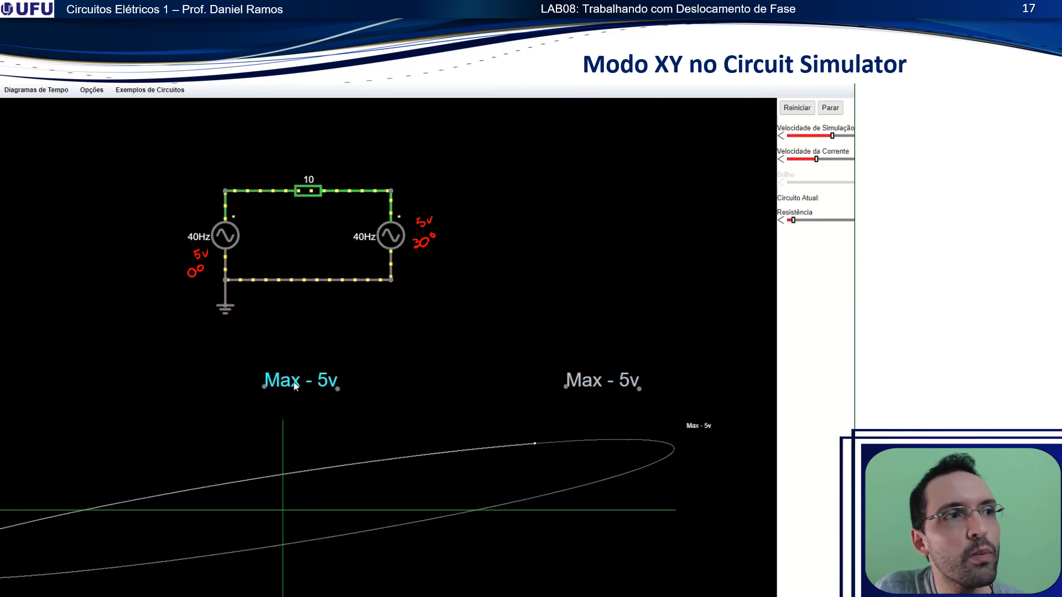
{"action": "double_click", "coordinate": [295, 385]}
{"action": "left_click_drag", "start_coordinate": [305, 307], "coordinate": [266, 309]}
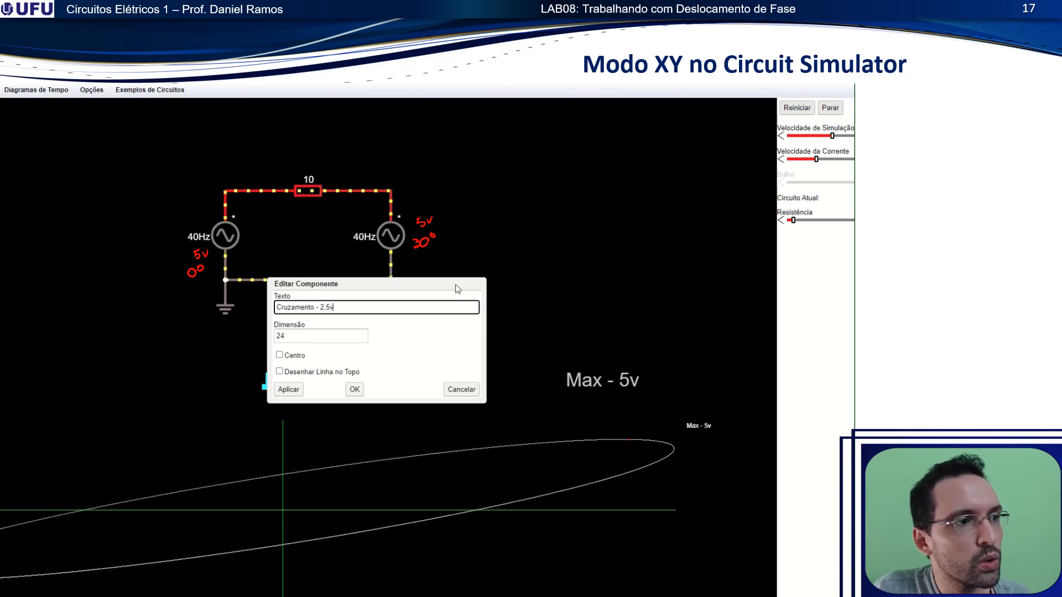
{"action": "left_click", "coordinate": [354, 391]}
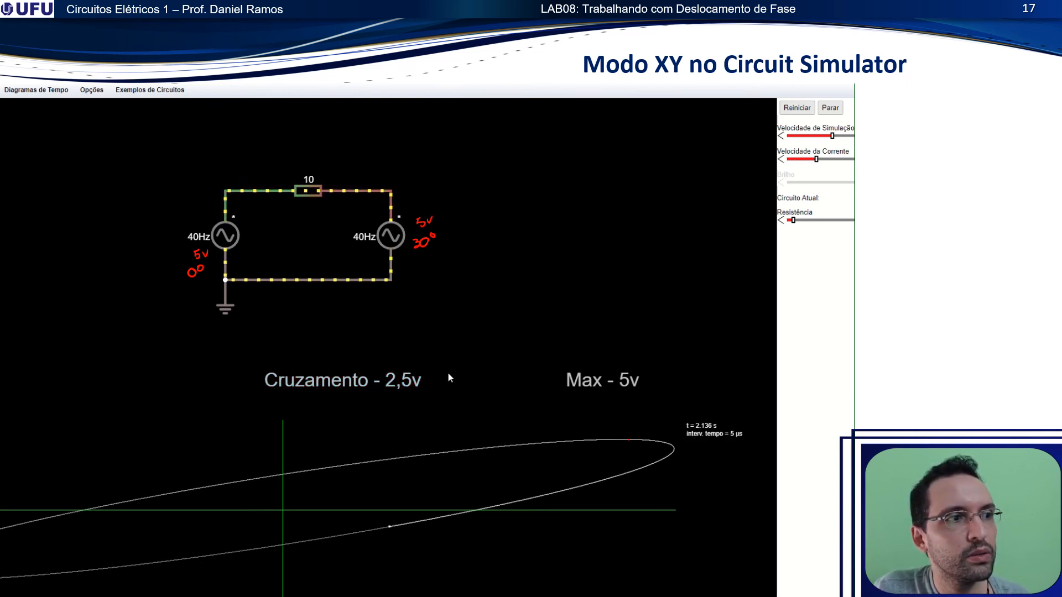
{"action": "mouse_move", "coordinate": [285, 474]}
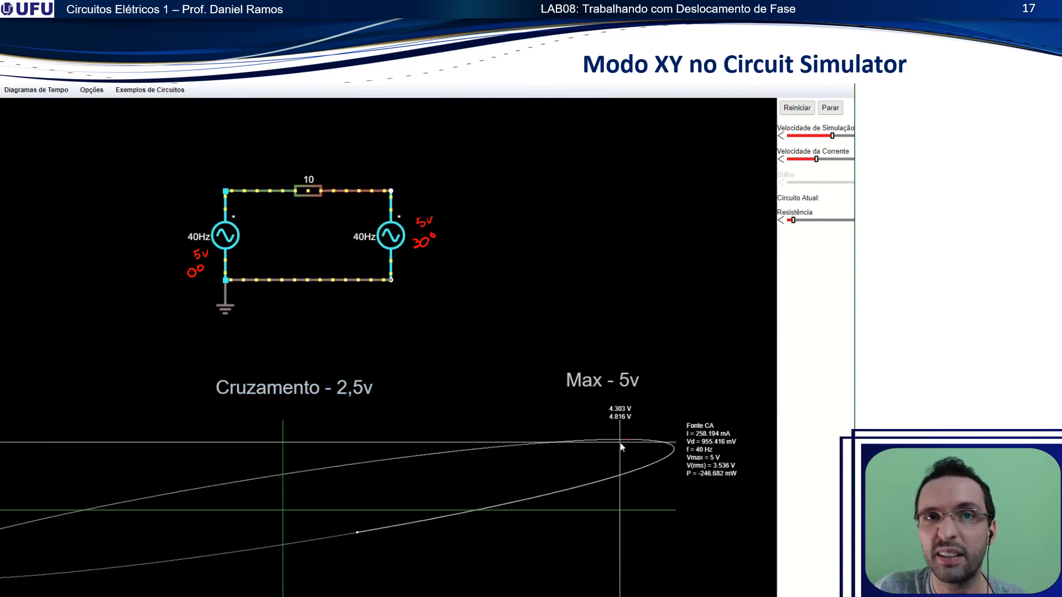
Set the right AC source's phase to 60 degrees.
{"action": "double_click", "coordinate": [391, 239]}
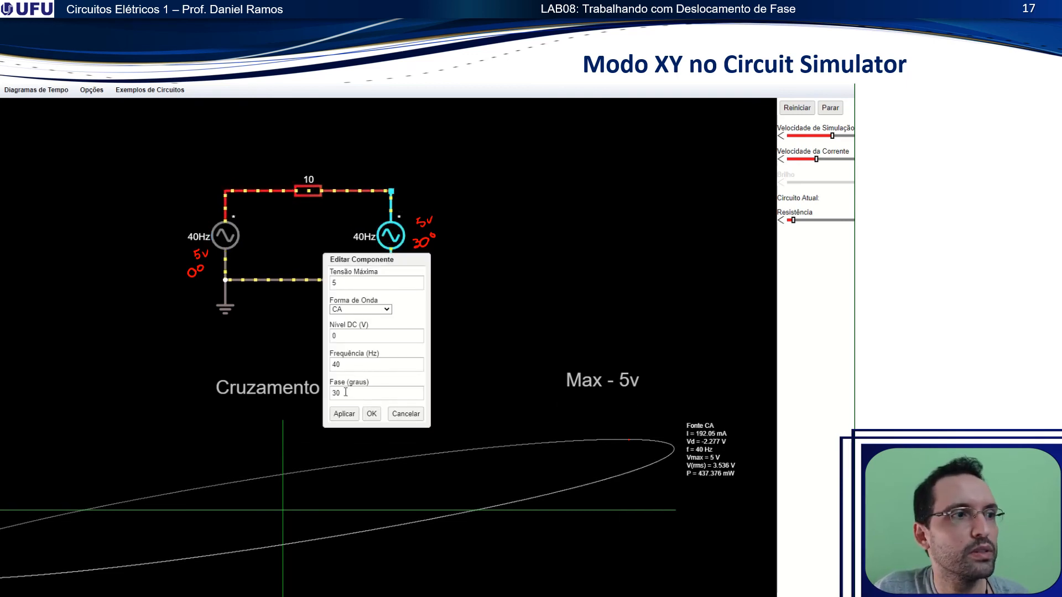
{"action": "left_click_drag", "start_coordinate": [345, 392], "coordinate": [327, 394]}
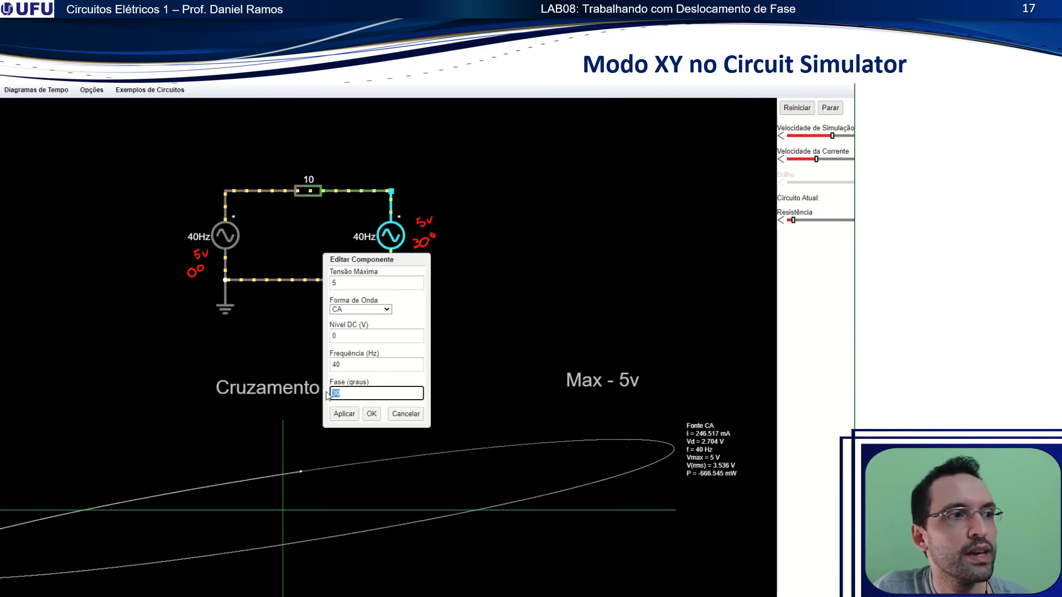
{"action": "left_click", "coordinate": [372, 414]}
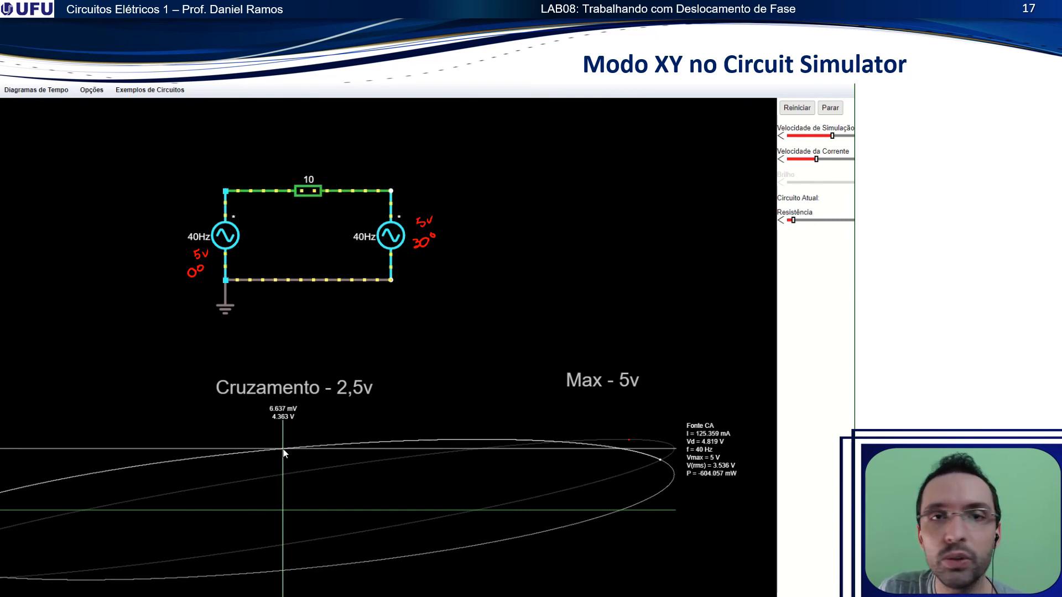
Update the crossing label's text to "Cruzamento - 4,363v" to match the new ellipse.
{"action": "double_click", "coordinate": [361, 392]}
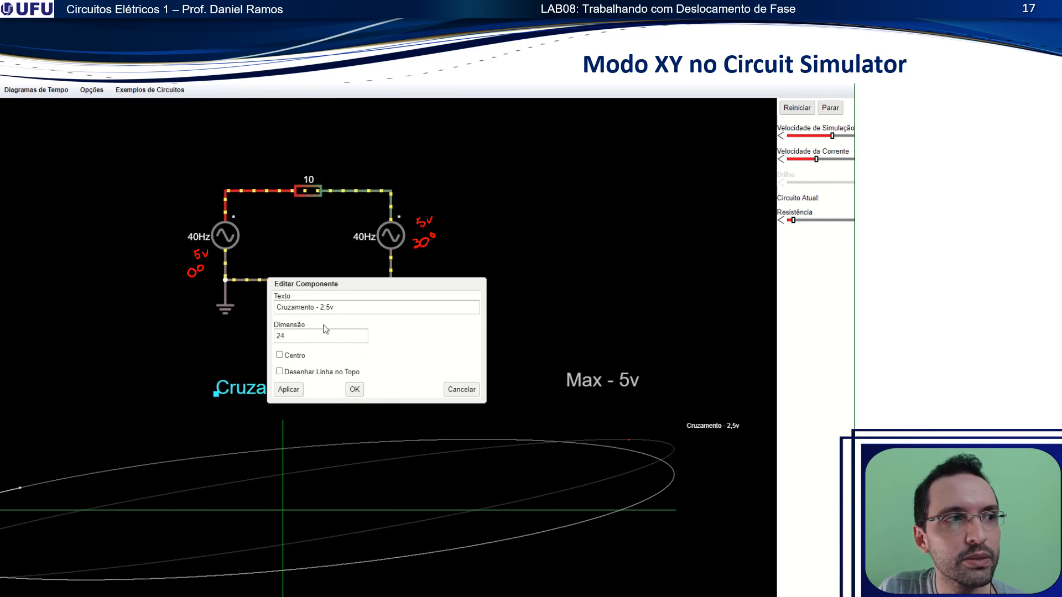
{"action": "left_click_drag", "start_coordinate": [340, 309], "coordinate": [324, 312]}
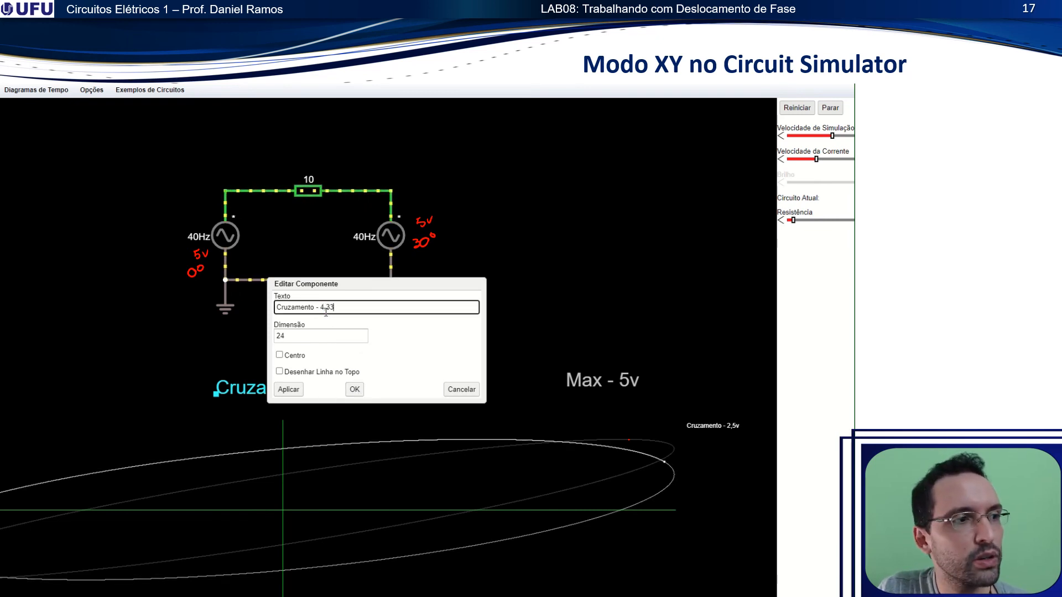
{"action": "left_click", "coordinate": [354, 389]}
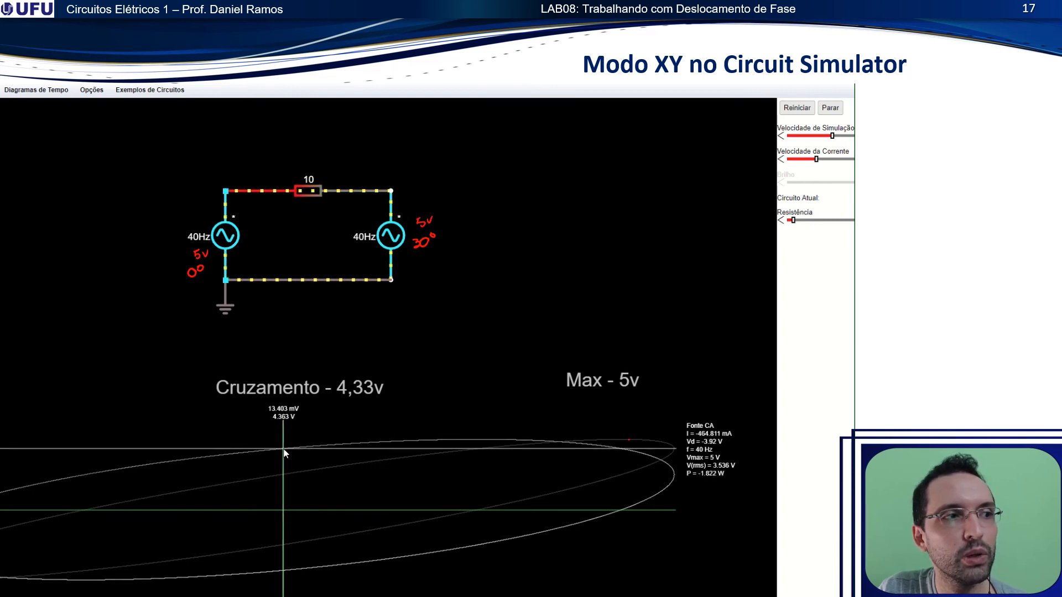
{"action": "double_click", "coordinate": [355, 392]}
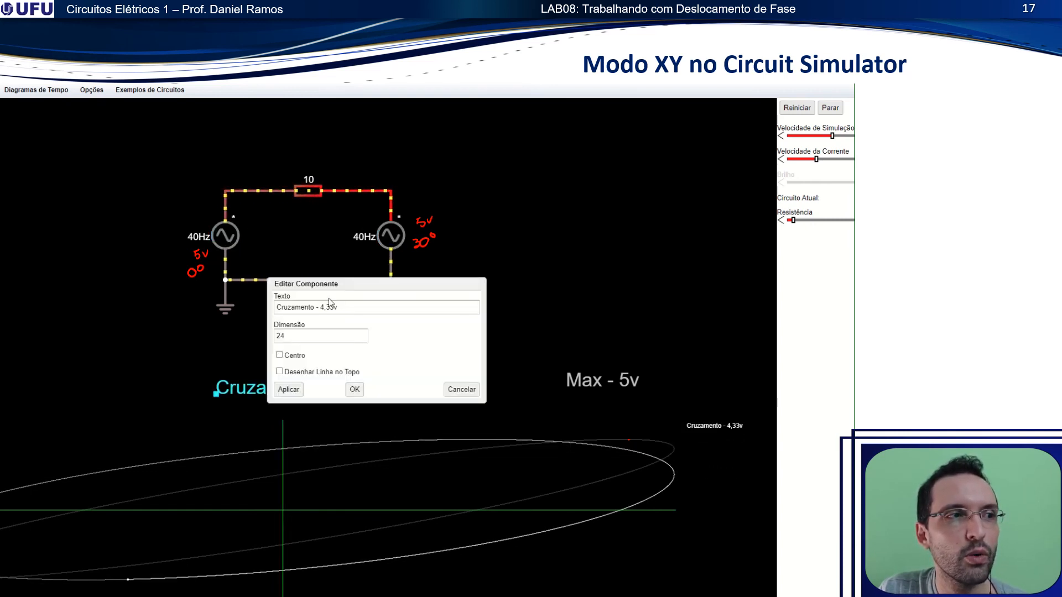
{"action": "left_click", "coordinate": [331, 307]}
{"action": "type", "text": "6"}
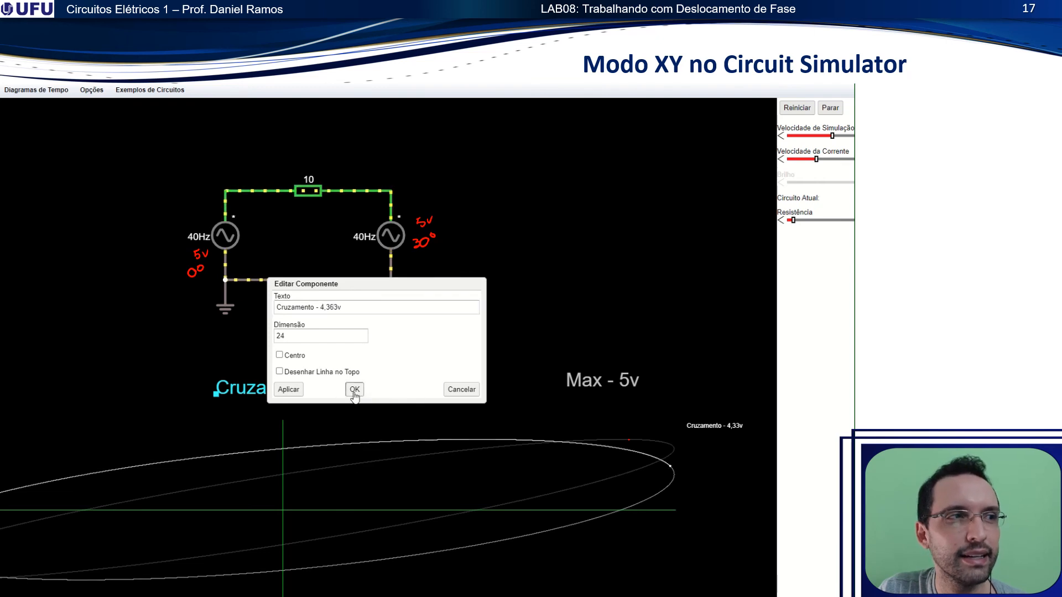
{"action": "left_click", "coordinate": [354, 390]}
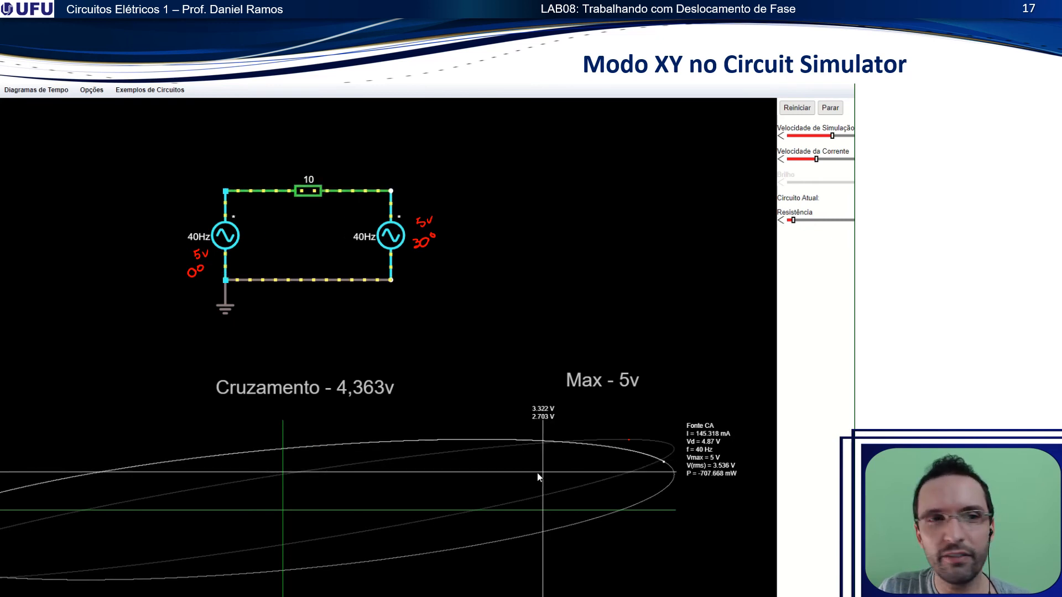
Increase the simulation speed and reset the scope to clear the old 30° ellipse.
{"action": "double_click", "coordinate": [389, 248]}
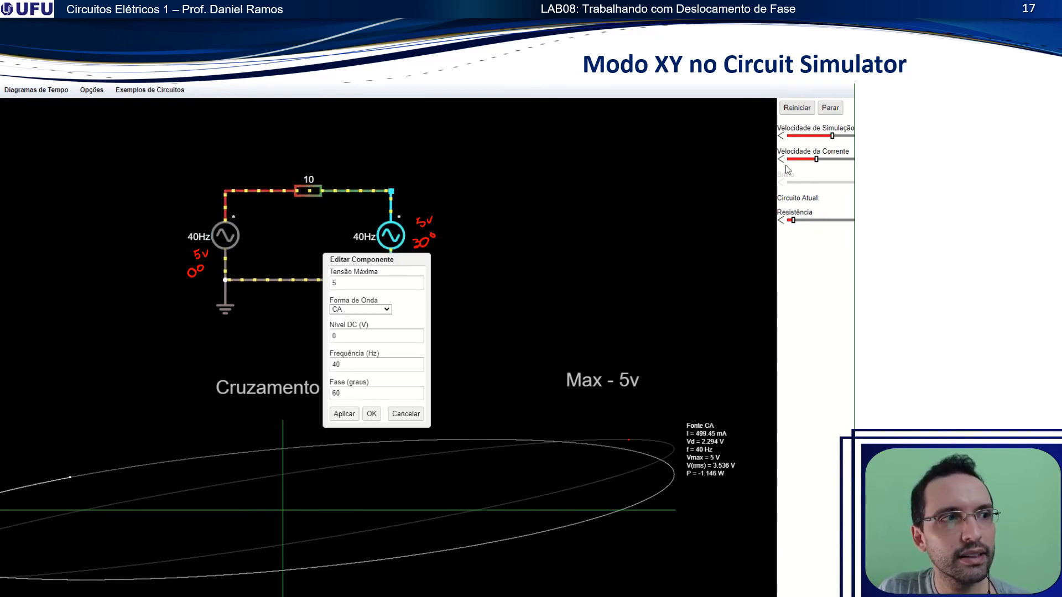
{"action": "left_click", "coordinate": [406, 413]}
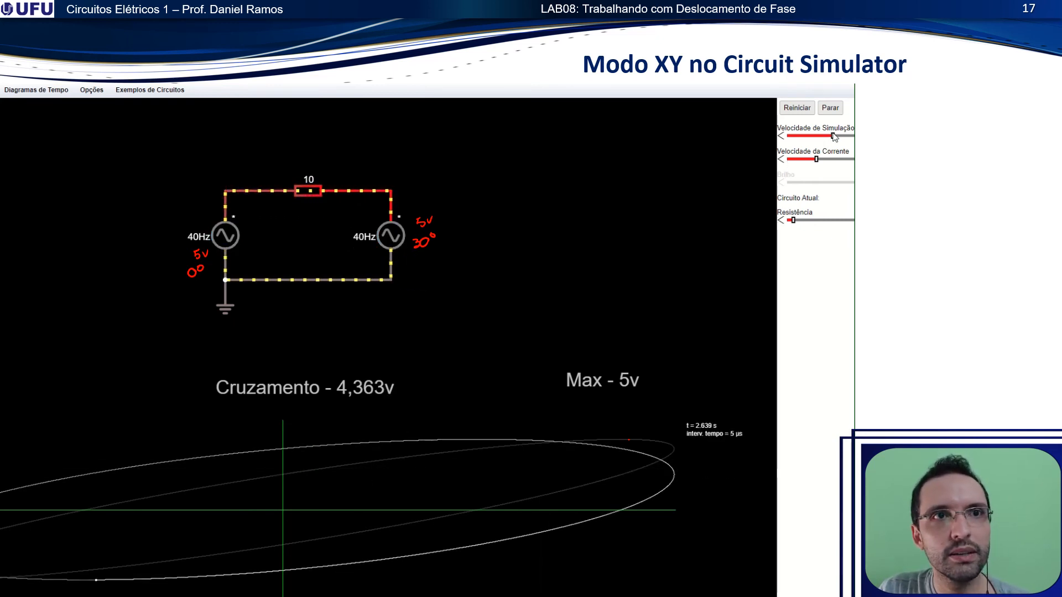
{"action": "left_click_drag", "start_coordinate": [834, 137], "coordinate": [849, 137]}
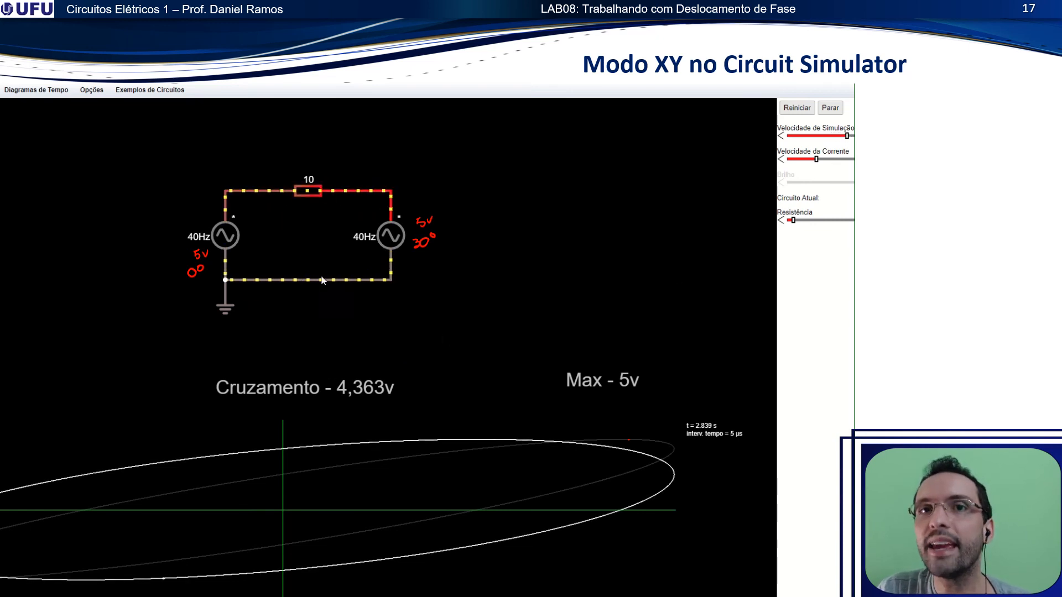
{"action": "right_click", "coordinate": [376, 490]}
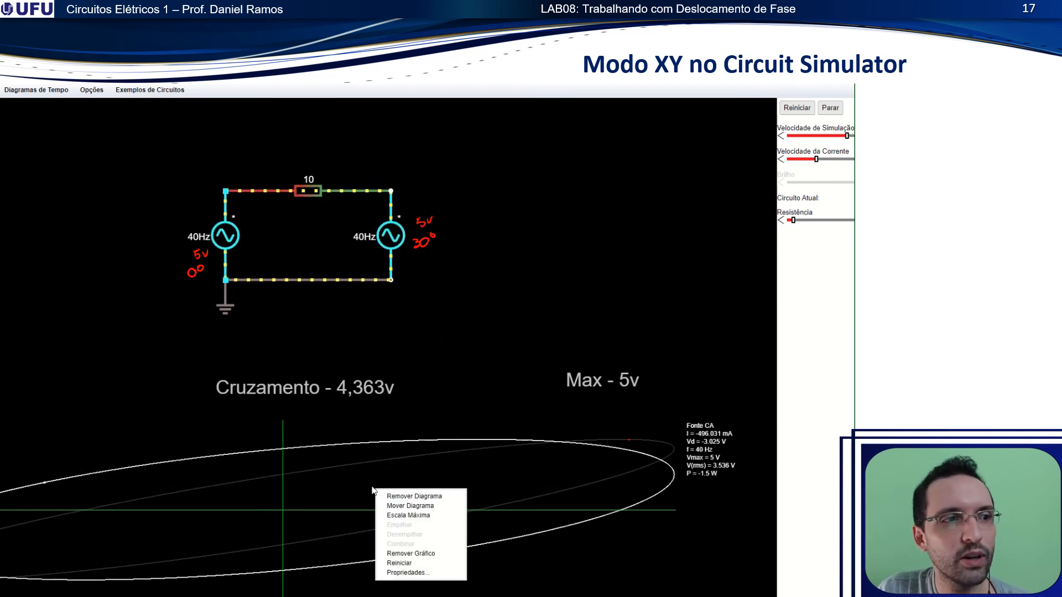
{"action": "left_click", "coordinate": [429, 563]}
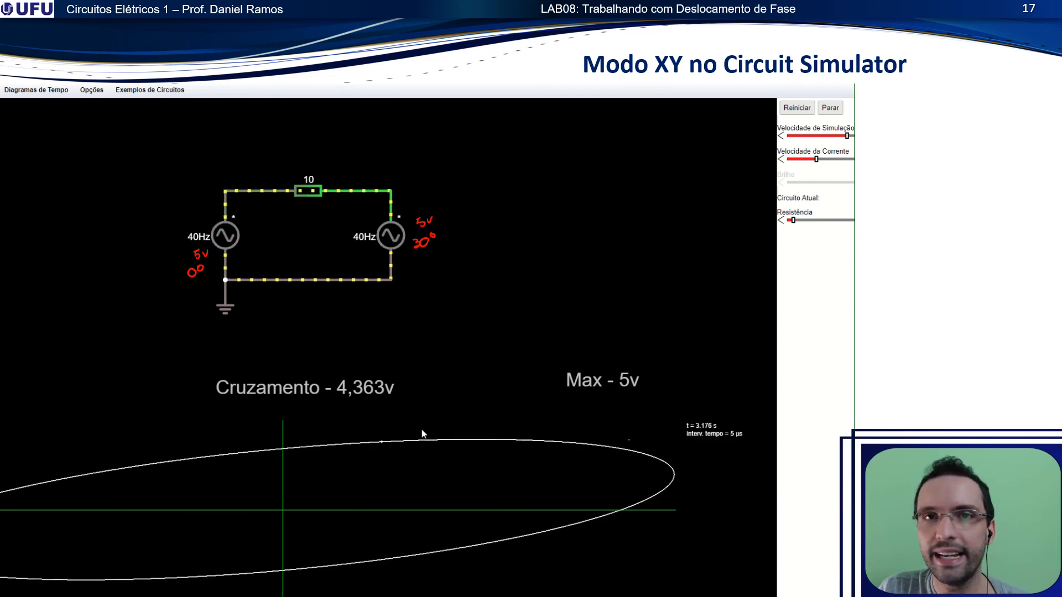
Reset the scope's XY trace once more and lower the simulation speed to a moderate level.
{"action": "right_click", "coordinate": [371, 462]}
{"action": "left_click", "coordinate": [407, 536]}
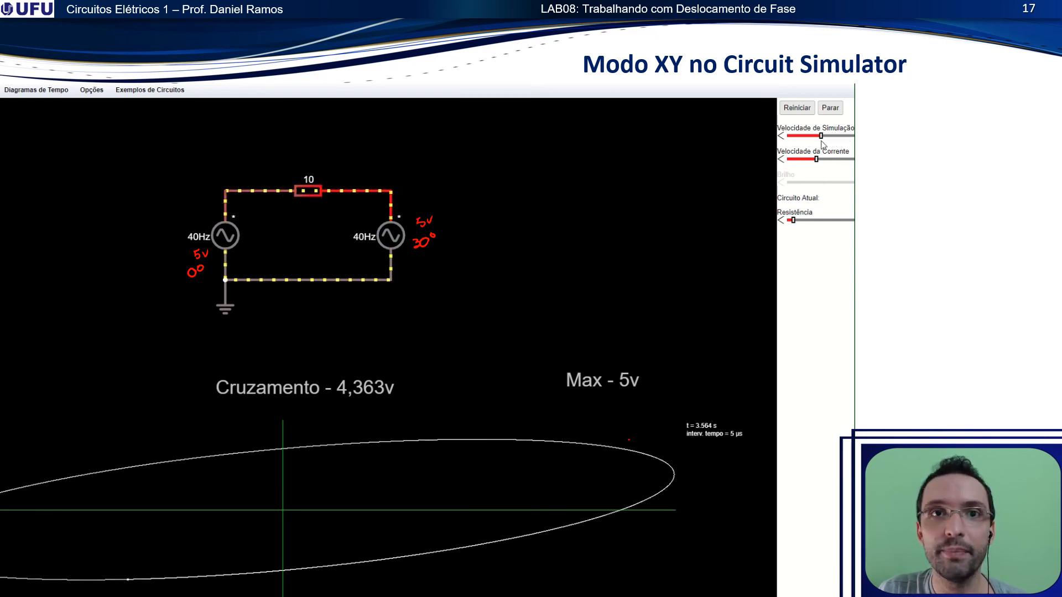
{"action": "left_click_drag", "start_coordinate": [821, 141], "coordinate": [826, 141]}
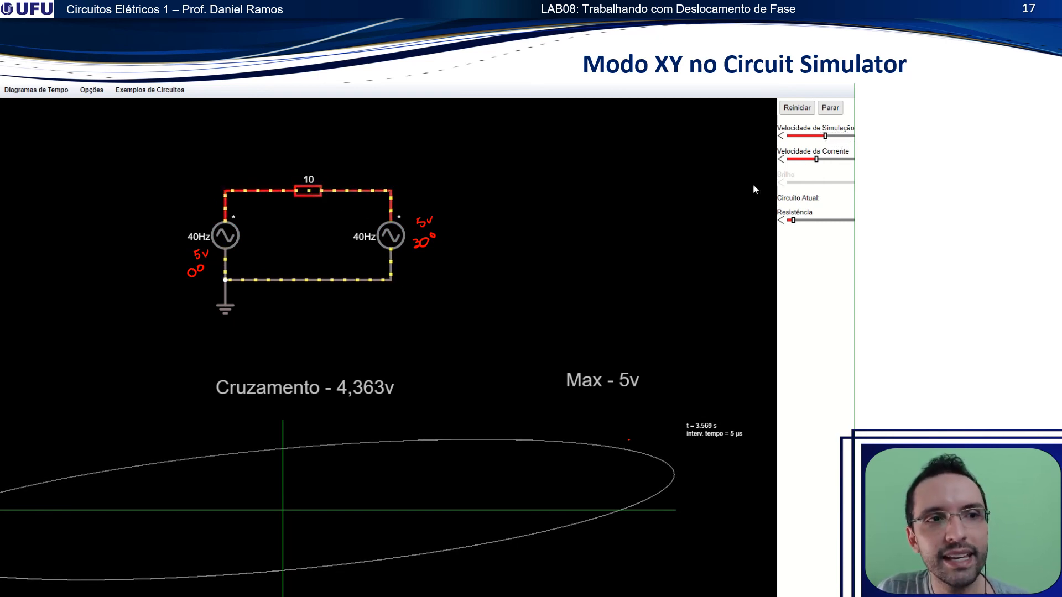